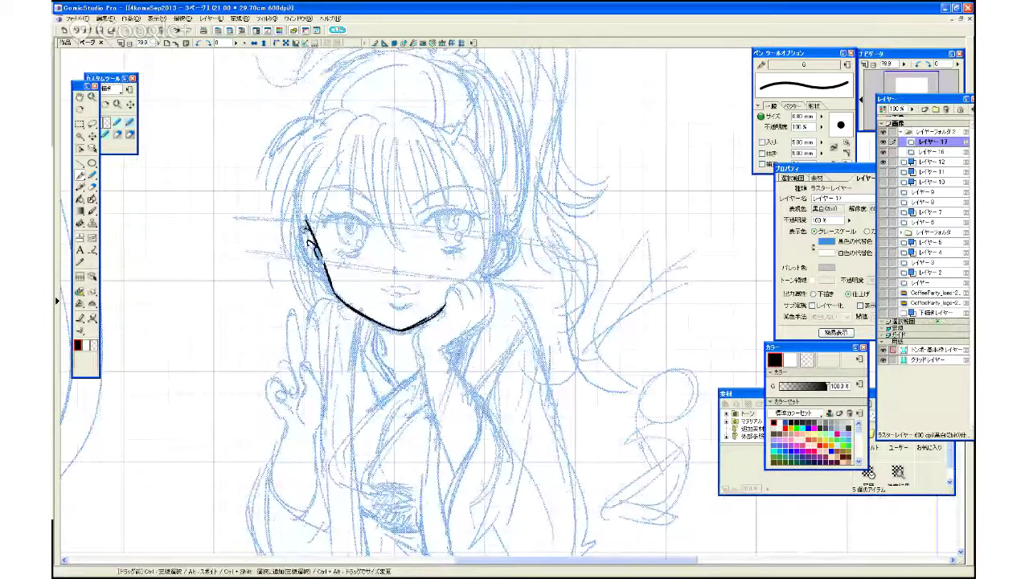
- Ink the outline and inner fold of the ear on the viewer's left, and the mouth with its lower-lip line
left_click_drag(308, 228, 321, 262)
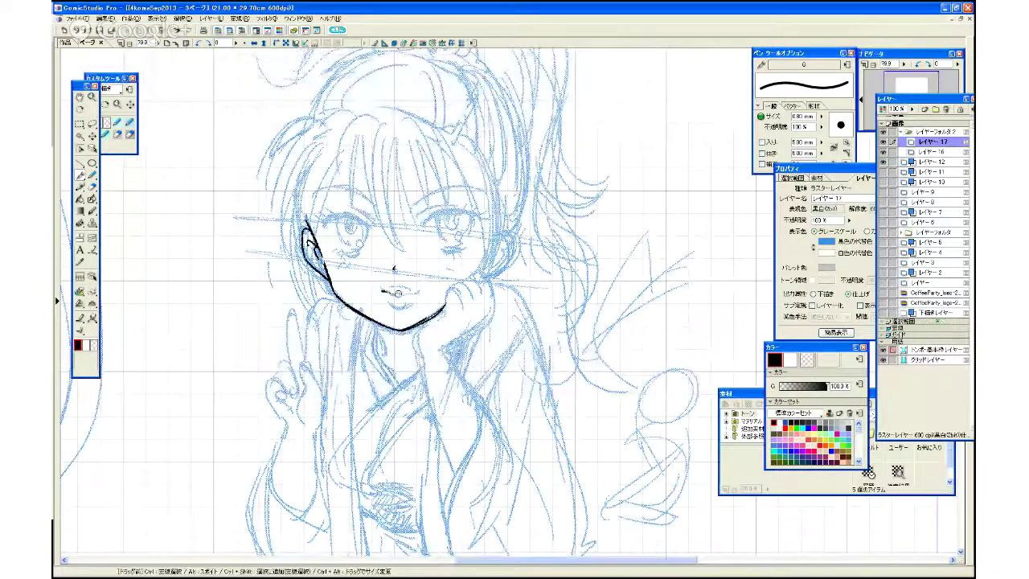
left_click_drag(398, 293, 419, 292)
left_click_drag(389, 289, 406, 286)
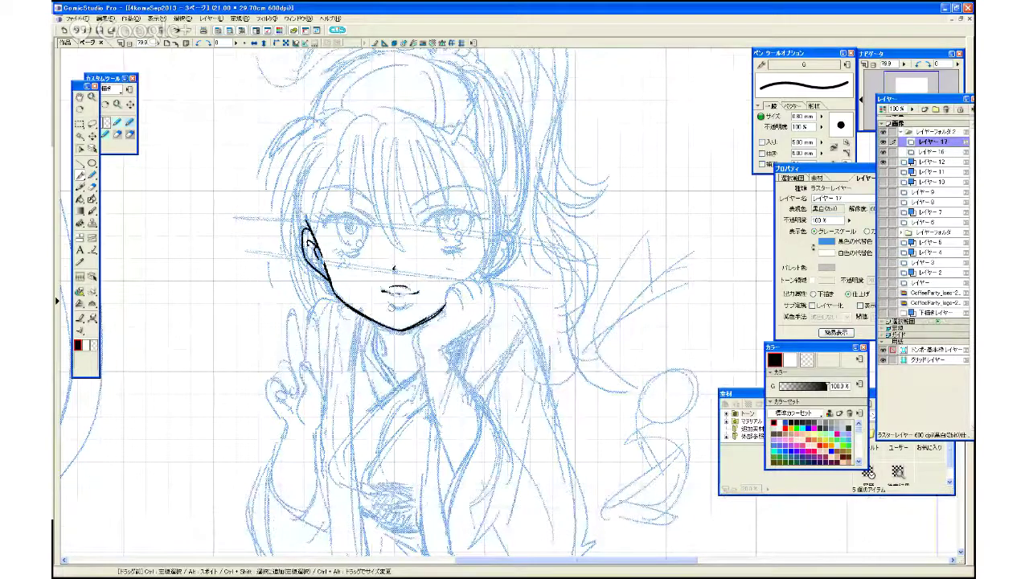
left_click_drag(391, 303, 411, 304)
- Ink the eye on the viewer's left with a thick upper lid, an eyelid crease, outer lashes and a lower lash line
left_click_drag(347, 227, 366, 224)
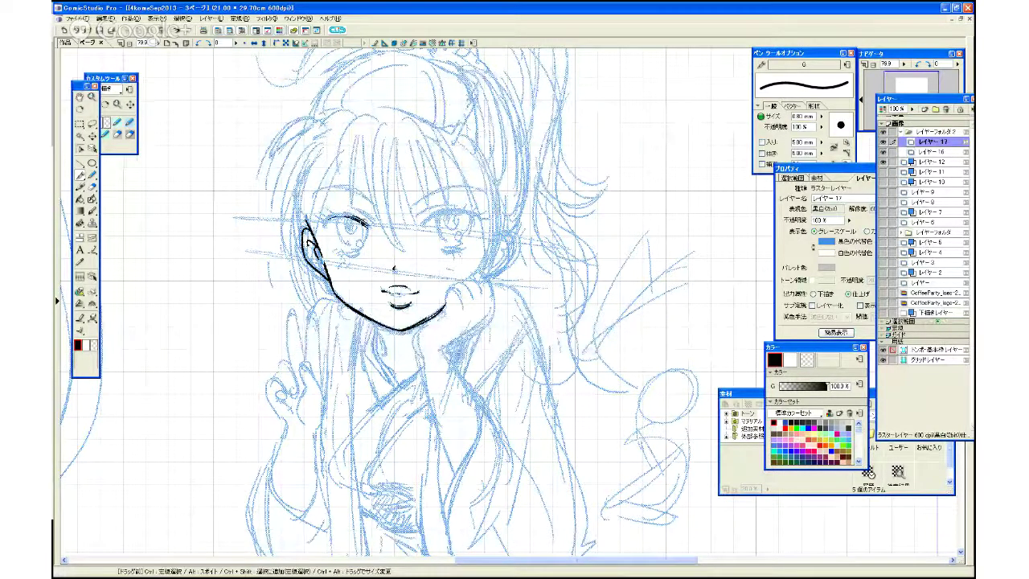
mouse_move(331, 218)
left_mouse_down()
mouse_move(368, 225)
mouse_move(323, 226)
left_mouse_up()
left_click_drag(349, 214, 375, 223)
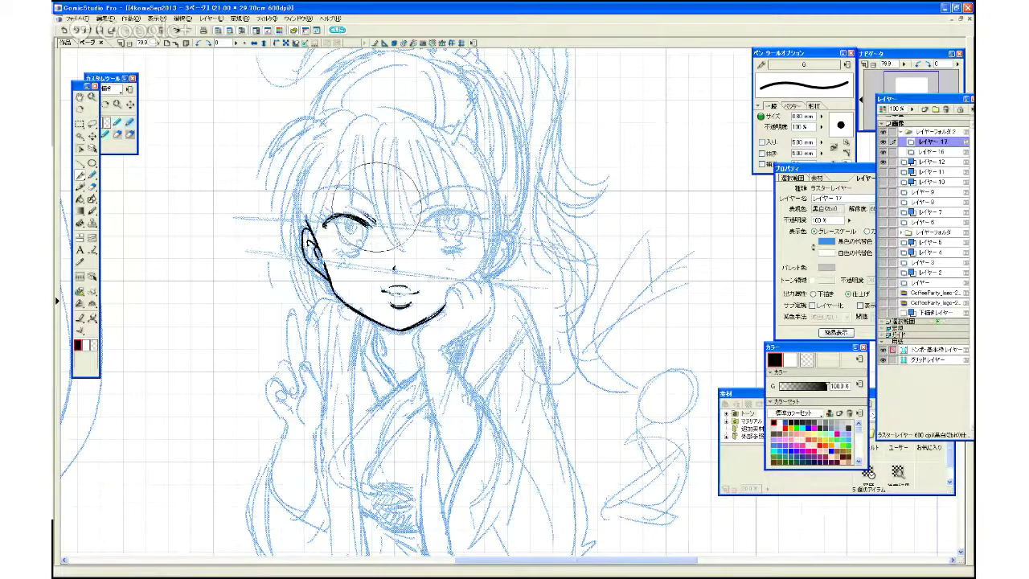
key("ctrl+z")
left_click_drag(348, 206, 370, 217)
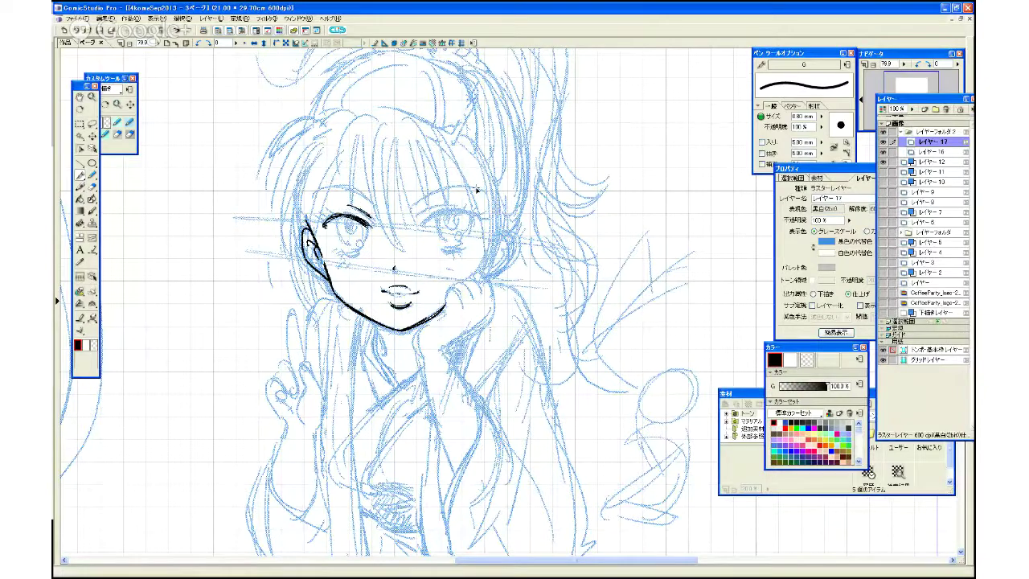
scroll(475, 187, "up", 1)
scroll(475, 187, "down", 1)
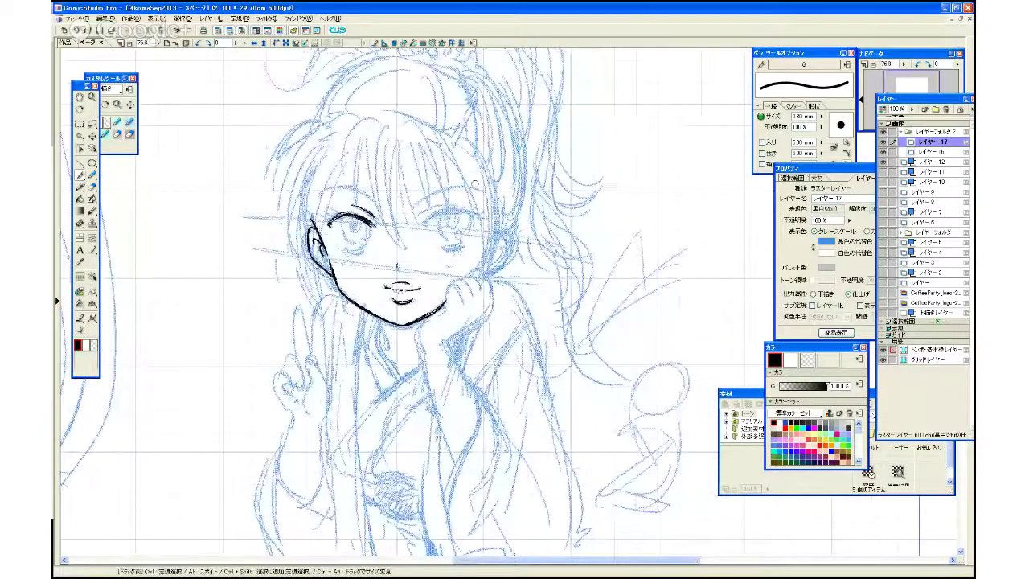
scroll(474, 186, "down", 1)
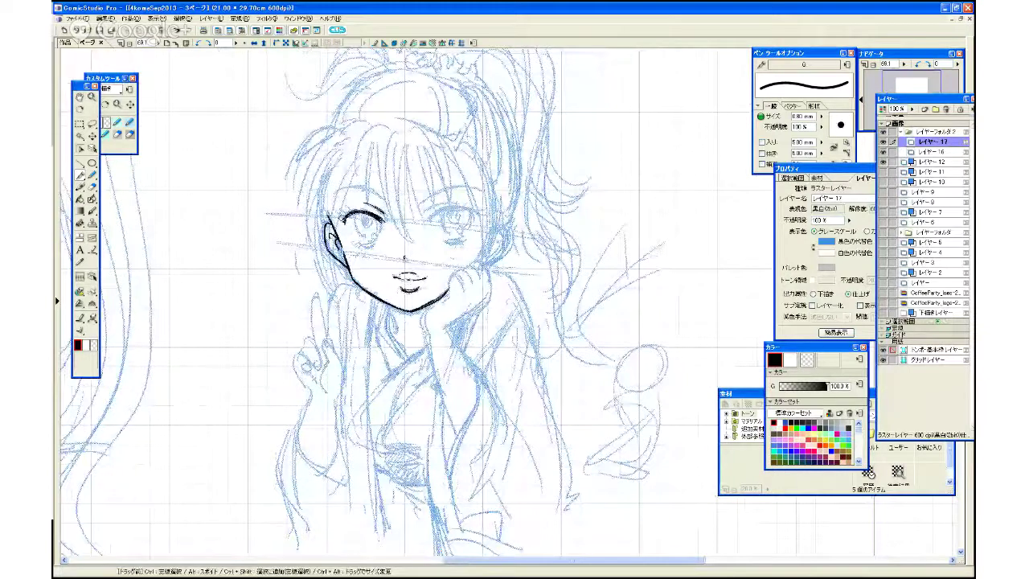
left_click_drag(345, 219, 336, 210)
left_click_drag(359, 244, 376, 244)
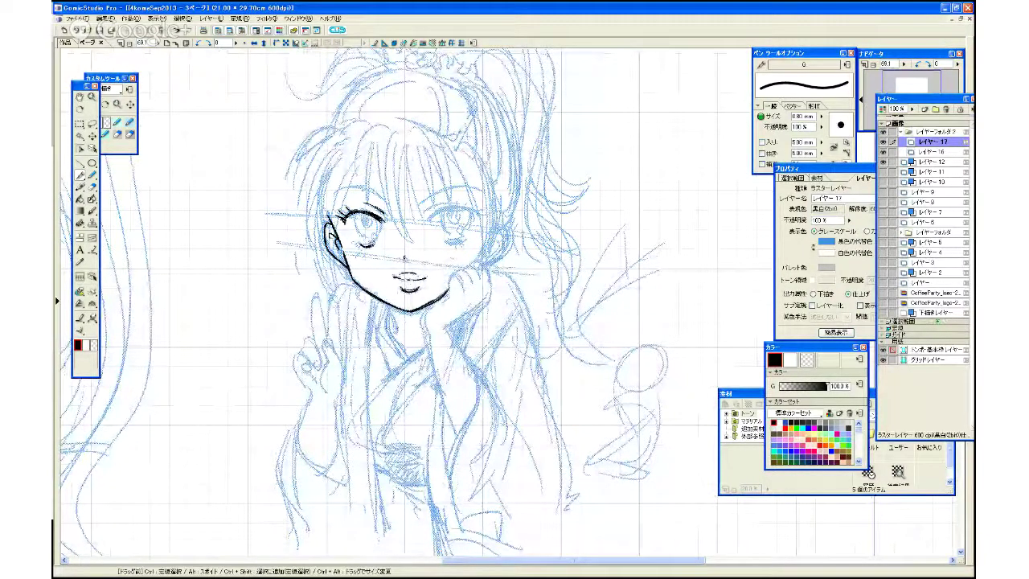
- Ink the lower lash line, thick upper lid and eyelid crease of the eye on the viewer's right
left_click_drag(446, 241, 462, 242)
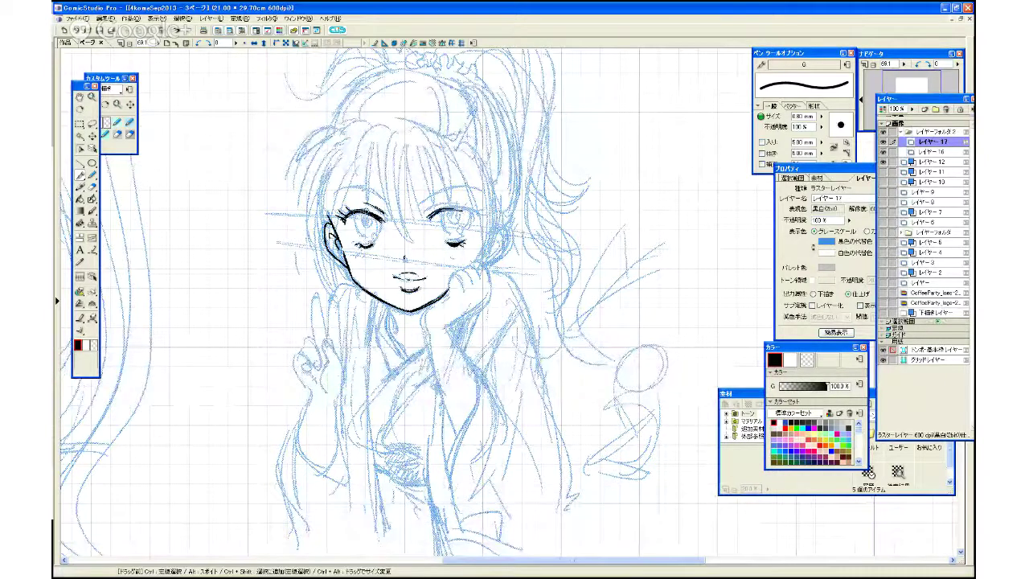
left_click_drag(429, 218, 471, 213)
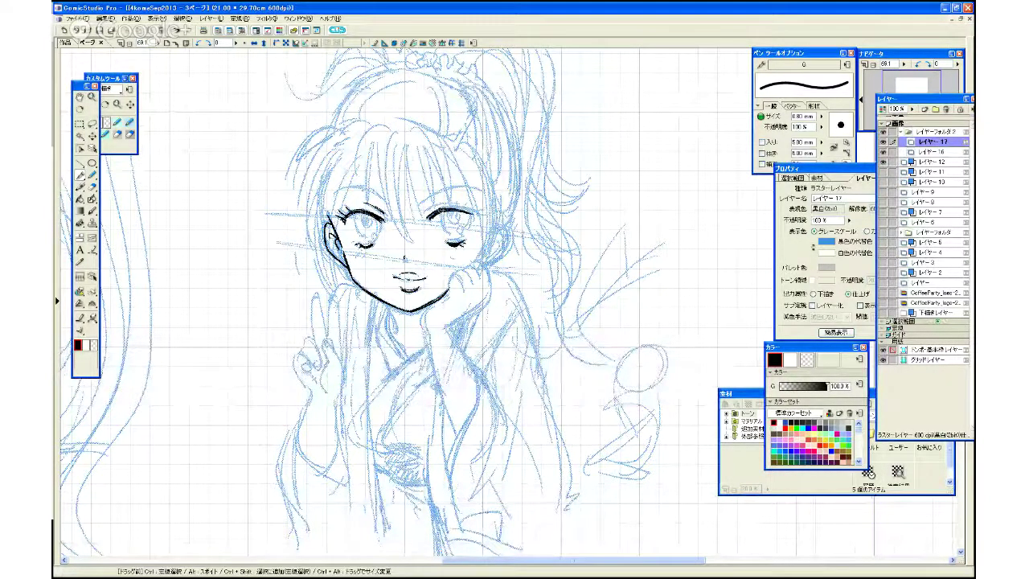
mouse_move(438, 211)
left_mouse_down()
mouse_move(481, 207)
mouse_move(480, 219)
mouse_move(480, 205)
mouse_move(448, 202)
left_mouse_up()
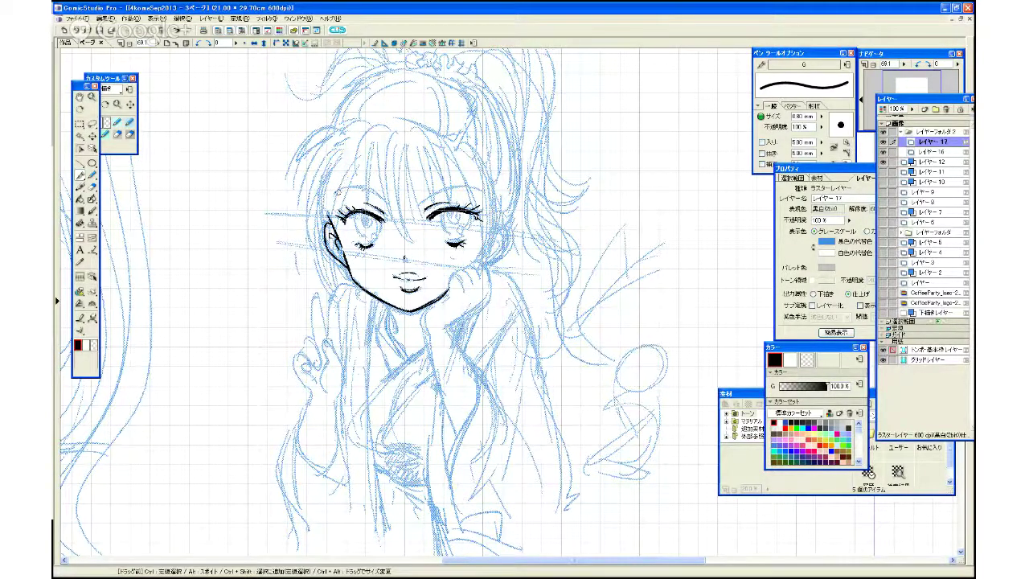
- Ink both eyebrows as thin arcs above the eyes and mark the nose with a dot
mouse_move(337, 192)
left_mouse_down()
mouse_move(375, 194)
mouse_move(360, 186)
mouse_move(388, 203)
mouse_move(459, 185)
mouse_move(487, 196)
left_mouse_up()
key("ctrl+z")
left_click_drag(455, 186, 486, 195)
left_click(402, 258)
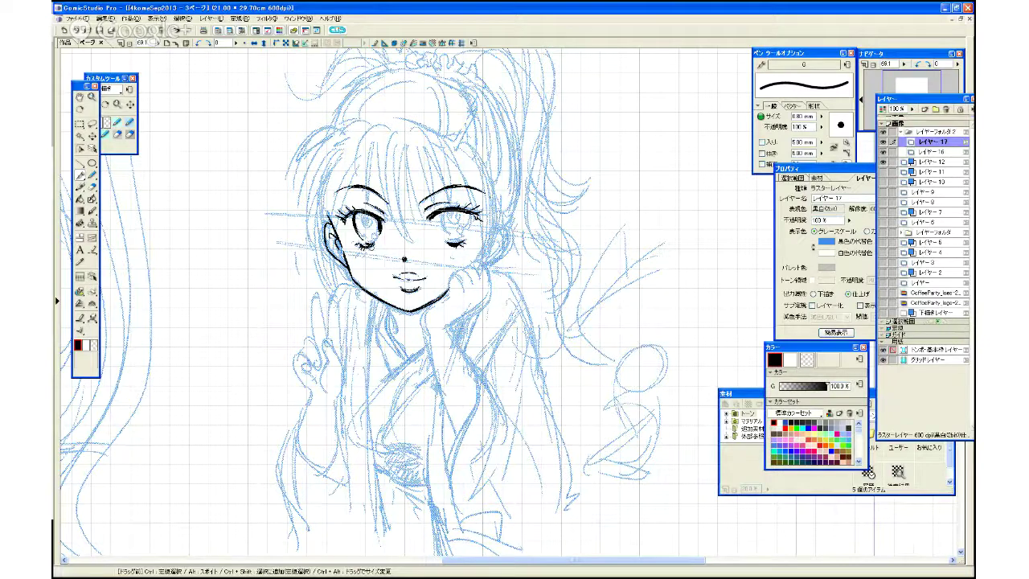
- Ink the irises of both eyes, including the pupil outlines, round highlights and inner shading strokes
mouse_move(445, 212)
left_mouse_down()
mouse_move(441, 230)
mouse_move(455, 242)
mouse_move(467, 220)
left_mouse_up()
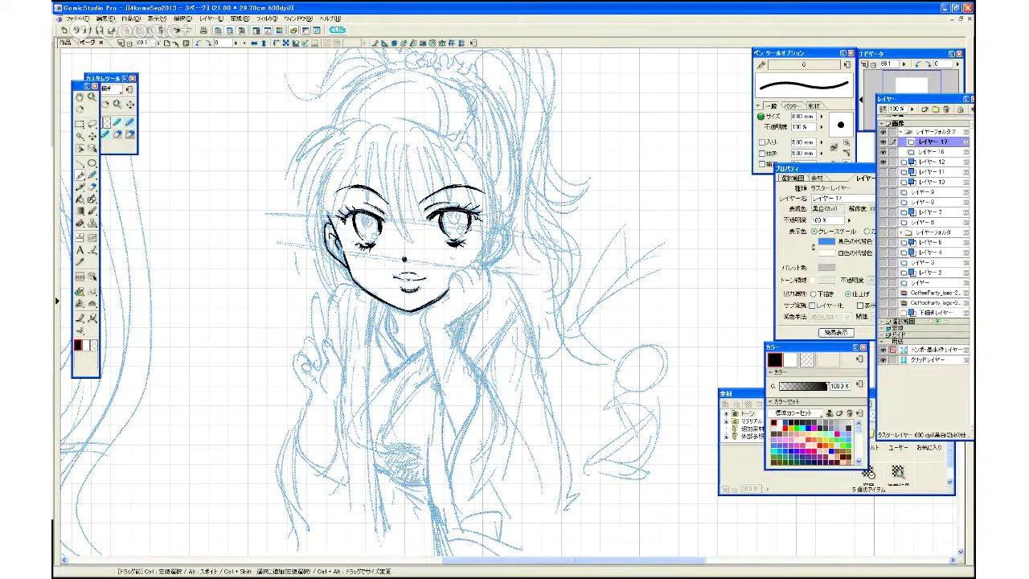
mouse_move(442, 214)
left_mouse_down()
mouse_move(441, 226)
mouse_move(464, 238)
left_mouse_up()
mouse_move(453, 210)
left_mouse_down()
mouse_move(452, 225)
mouse_move(463, 222)
left_mouse_up()
left_click_drag(371, 241, 376, 236)
left_click_drag(455, 231, 465, 234)
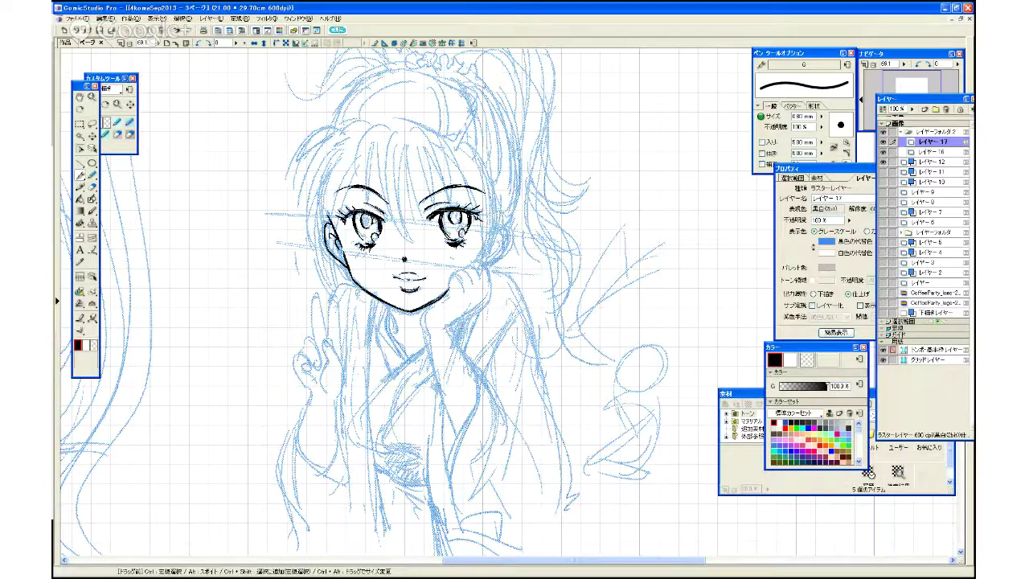
mouse_move(372, 214)
left_mouse_down()
mouse_move(361, 234)
mouse_move(370, 239)
left_mouse_up()
mouse_move(445, 221)
left_mouse_down()
mouse_move(454, 233)
mouse_move(443, 217)
mouse_move(463, 228)
mouse_move(460, 213)
mouse_move(442, 209)
left_mouse_up()
mouse_move(364, 223)
left_mouse_down()
mouse_move(374, 230)
mouse_move(373, 218)
left_mouse_up()
- Ink the ear on the viewer's right and the curled hand resting against the cheek, down to the wrist
mouse_move(495, 228)
left_mouse_down()
mouse_move(502, 223)
mouse_move(502, 251)
mouse_move(443, 283)
mouse_move(455, 297)
left_mouse_up()
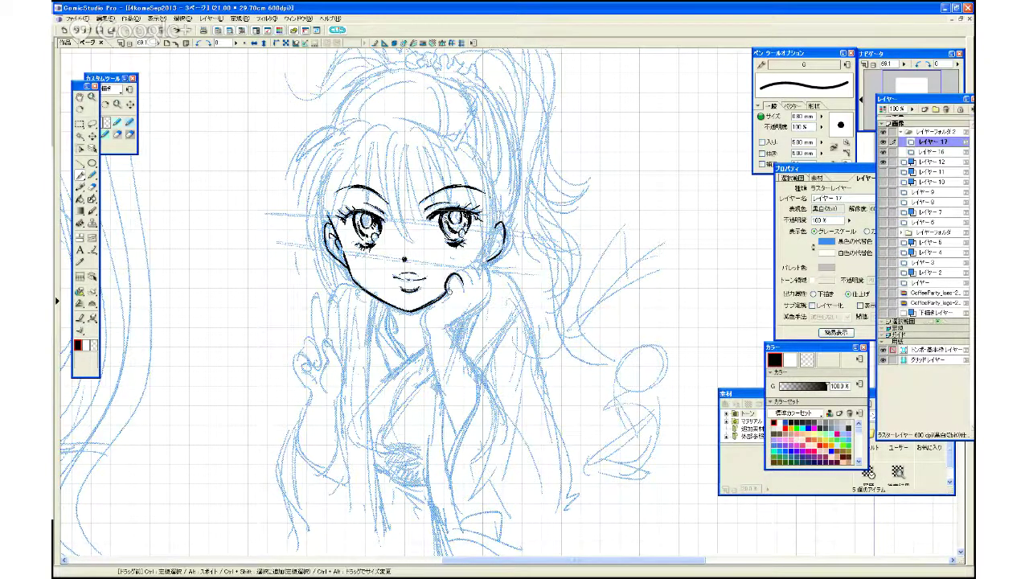
key("ctrl+z")
mouse_move(464, 287)
left_mouse_down()
mouse_move(447, 289)
mouse_move(427, 331)
left_mouse_up()
mouse_move(472, 262)
left_mouse_down()
mouse_move(452, 278)
mouse_move(484, 281)
mouse_move(487, 271)
mouse_move(491, 288)
mouse_move(474, 315)
mouse_move(450, 326)
left_mouse_up()
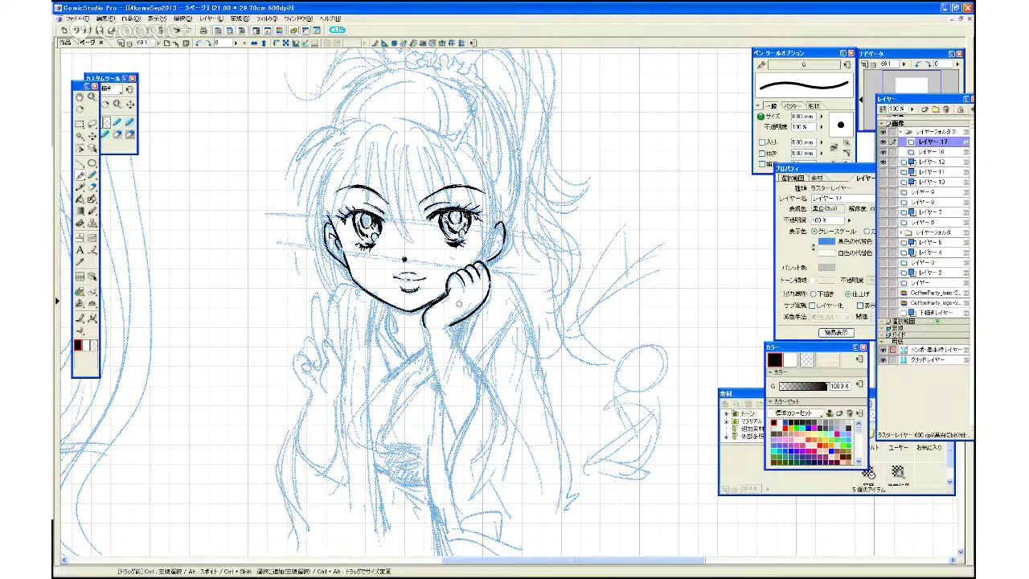
right_click(445, 345)
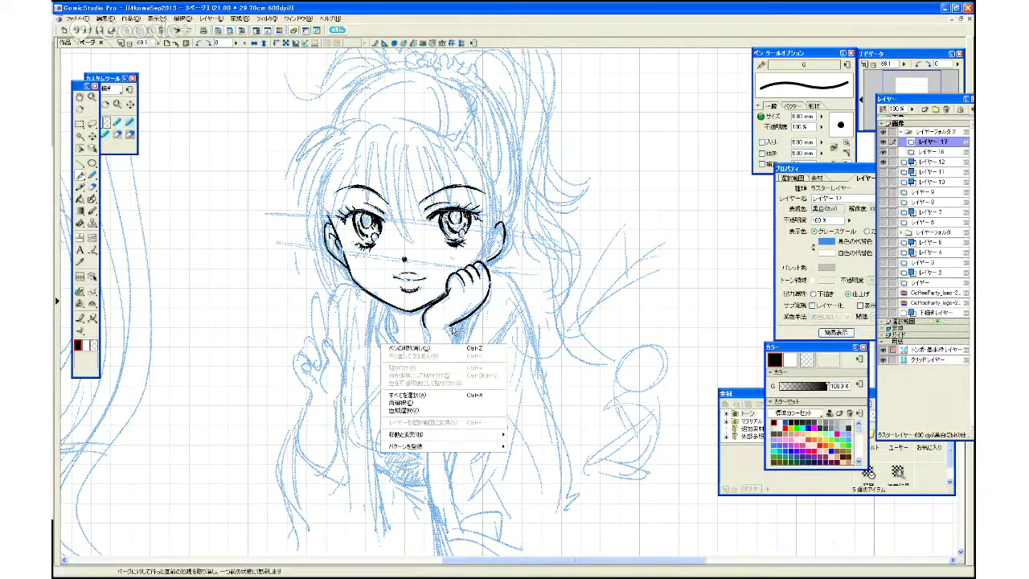
left_click(429, 331)
key("ctrl+z")
key("ctrl+y")
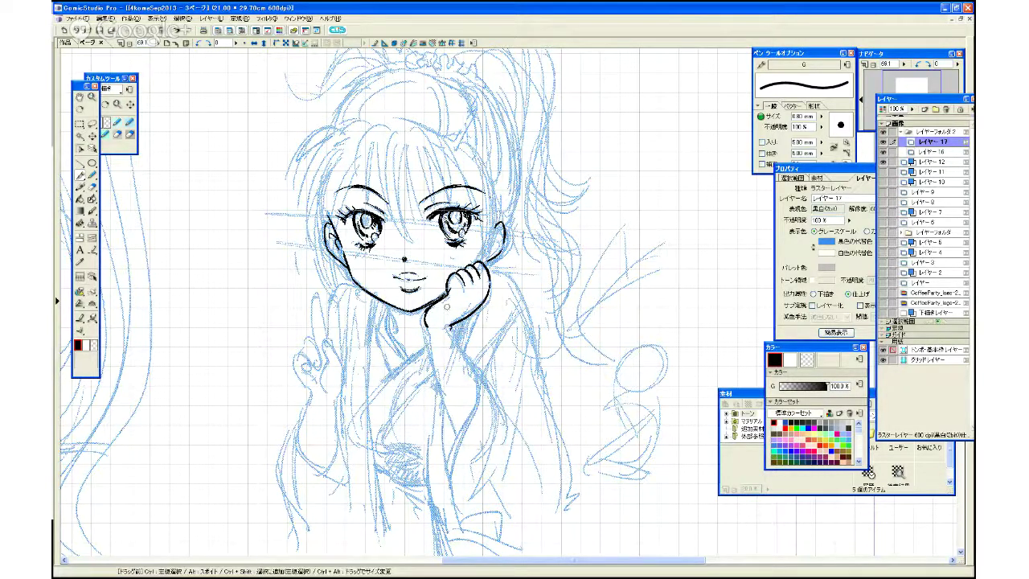
- Ink the forearm propping up the chin, from the wrist down to the elbow and the hanging sleeve edge
left_click_drag(480, 343, 430, 227)
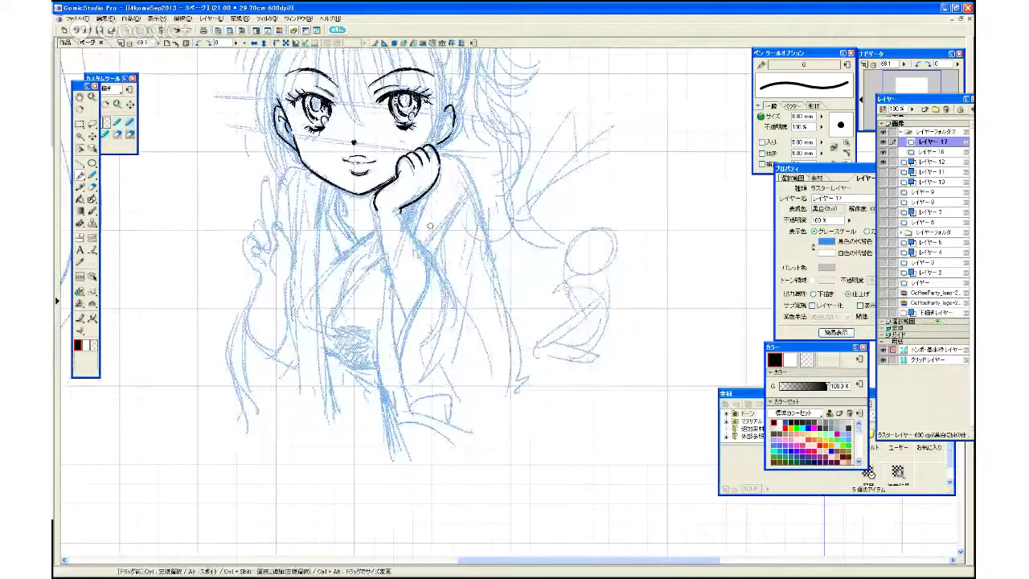
left_click_drag(376, 199, 401, 308)
mouse_move(399, 209)
left_mouse_down()
mouse_move(429, 262)
mouse_move(394, 350)
left_mouse_up()
left_click_drag(398, 295, 405, 410)
left_click_drag(418, 337, 410, 410)
- Ink the propped arm's sleeve folds and shoulder line, and the neck with the long front edges of the garment
mouse_move(426, 248)
left_mouse_down()
mouse_move(463, 300)
mouse_move(469, 372)
left_mouse_up()
left_click_drag(477, 322, 487, 345)
left_click_drag(469, 188, 433, 248)
left_click_drag(454, 154, 511, 349)
left_click_drag(506, 410, 550, 524)
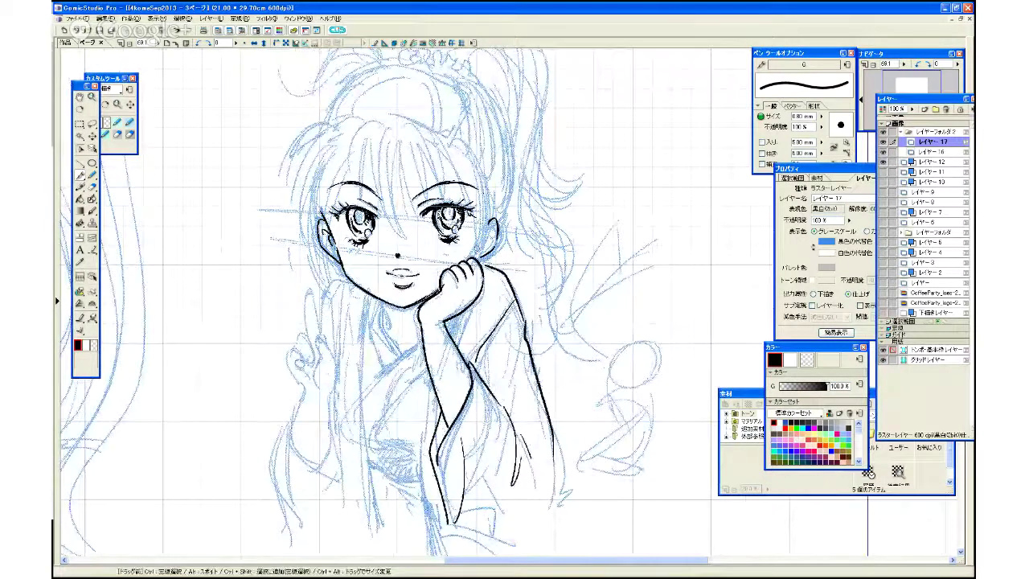
mouse_move(391, 300)
left_mouse_down()
mouse_move(365, 333)
mouse_move(383, 529)
left_mouse_up()
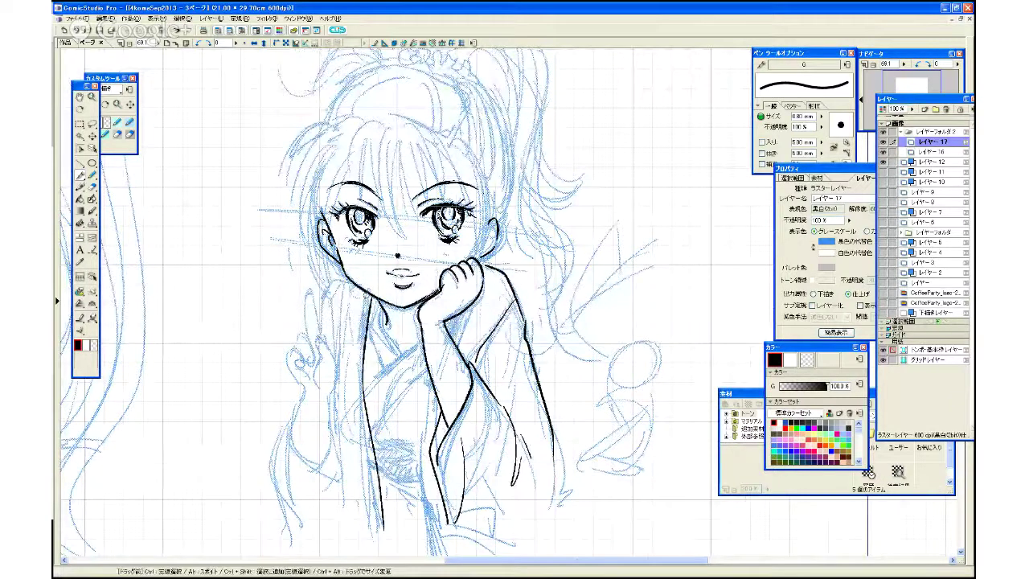
mouse_move(366, 291)
left_mouse_down()
mouse_move(347, 366)
mouse_move(353, 498)
left_mouse_up()
- Ink the raised hand making a peace sign, with two extended fingers, curled fingers and the palm edge
mouse_move(307, 340)
left_mouse_down()
mouse_move(308, 300)
mouse_move(325, 338)
mouse_move(323, 297)
mouse_move(336, 378)
left_mouse_up()
mouse_move(321, 297)
left_mouse_down()
mouse_move(331, 356)
mouse_move(324, 336)
mouse_move(321, 387)
left_mouse_up()
mouse_move(304, 337)
left_mouse_down()
mouse_move(296, 345)
mouse_move(313, 362)
mouse_move(293, 352)
left_mouse_up()
mouse_move(293, 350)
left_mouse_down()
mouse_move(303, 365)
mouse_move(295, 348)
mouse_move(302, 356)
left_mouse_up()
right_click(241, 330)
left_click(244, 336)
right_click(243, 336)
left_click(245, 342)
right_click(244, 341)
left_click(265, 346)
mouse_move(296, 360)
left_mouse_down()
mouse_move(313, 366)
mouse_move(298, 352)
mouse_move(304, 390)
left_mouse_up()
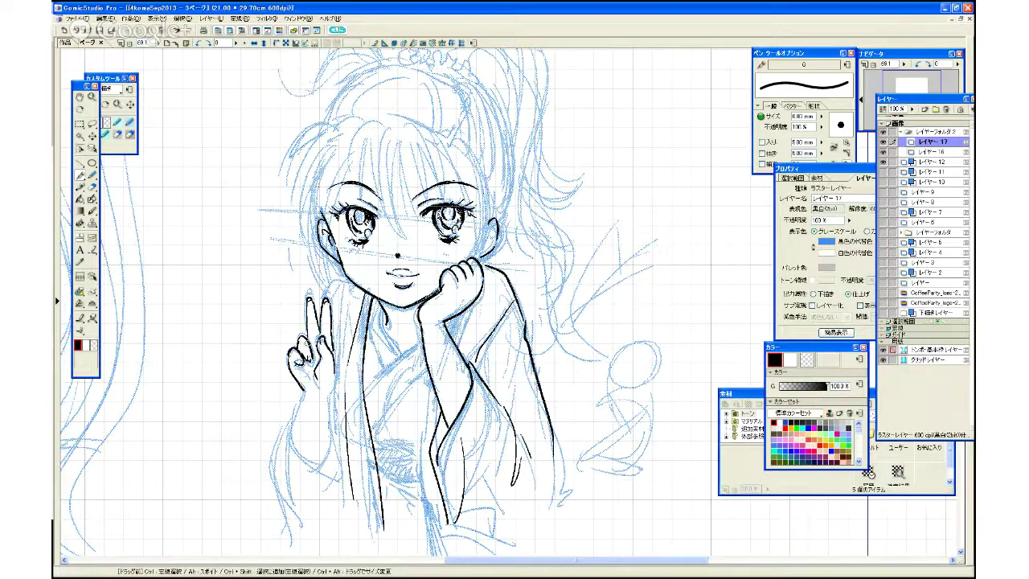
- Ink the wrist and forearm below the peace-sign hand and the loose sleeve draping around them
mouse_move(334, 350)
left_mouse_down()
mouse_move(338, 381)
mouse_move(326, 393)
left_mouse_up()
left_click_drag(331, 392, 326, 446)
left_click_drag(295, 413, 319, 499)
mouse_move(326, 439)
left_mouse_down()
mouse_move(315, 476)
mouse_move(323, 491)
left_mouse_up()
left_click_drag(291, 442, 301, 520)
left_click_drag(302, 400, 271, 510)
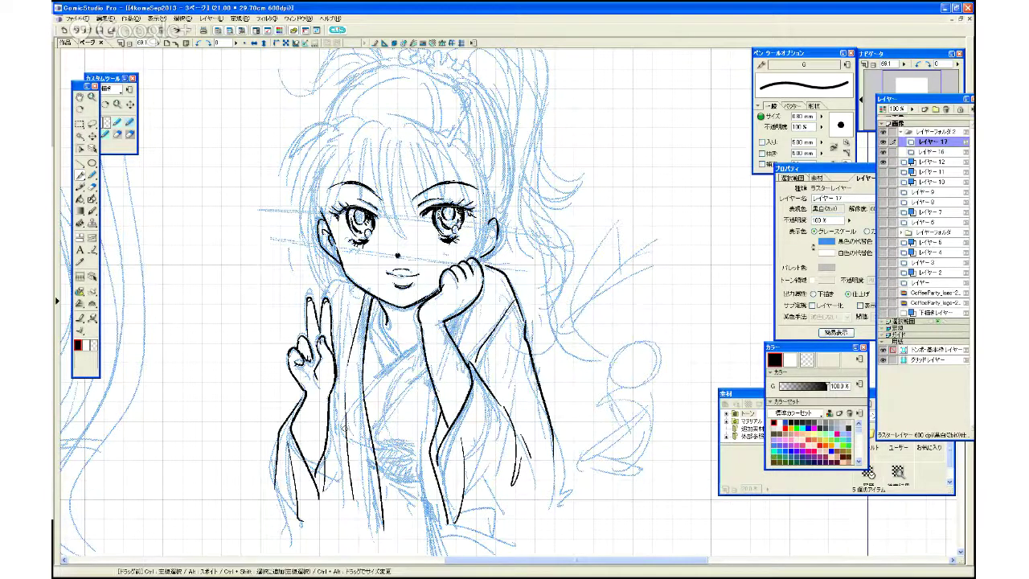
- Ink the shoulder beside the peace-sign hand, the crossed kimono collar and the side of the torso
mouse_move(354, 279)
left_mouse_down()
mouse_move(333, 298)
mouse_move(337, 376)
left_mouse_up()
left_click_drag(337, 420, 318, 516)
mouse_move(381, 303)
left_mouse_down()
mouse_move(401, 354)
mouse_move(415, 346)
mouse_move(364, 397)
left_mouse_up()
left_click_drag(368, 310, 381, 426)
left_click_drag(449, 317, 446, 331)
left_click_drag(424, 372, 438, 555)
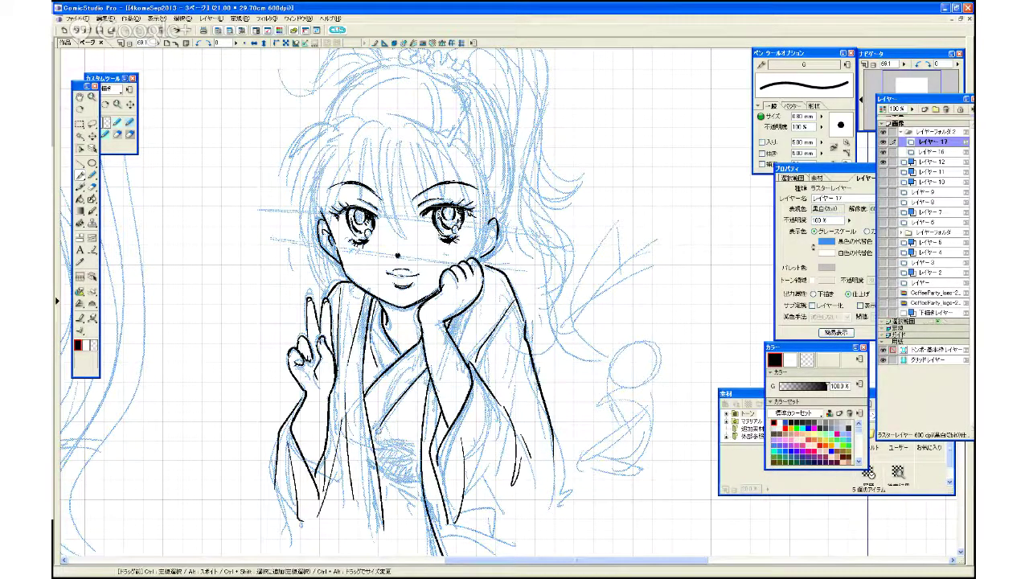
- Ink the sash at the kimono's waist, with its curved edges and the fabric creases around it
left_click_drag(377, 445, 417, 440)
left_click(177, 29)
mouse_move(379, 433)
left_mouse_down()
mouse_move(375, 445)
mouse_move(408, 428)
mouse_move(422, 443)
mouse_move(394, 454)
mouse_move(419, 452)
left_mouse_up()
left_click_drag(378, 477, 389, 469)
left_click_drag(389, 483, 426, 467)
mouse_move(400, 477)
left_mouse_down()
mouse_move(421, 448)
mouse_move(415, 465)
left_mouse_up()
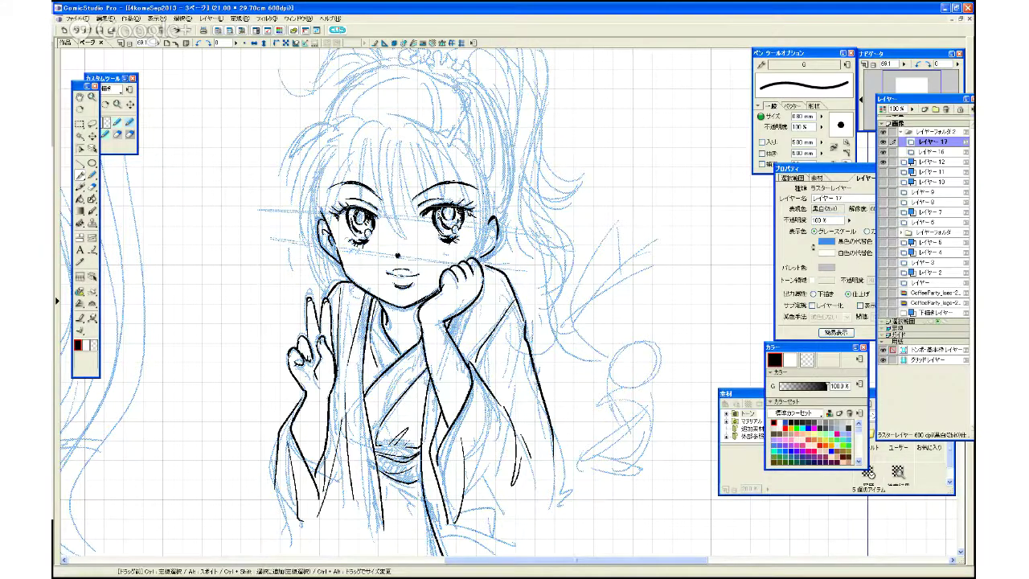
- Fill both pupils with black, and add a new 600 dpi black-and-white raster layer for finished lines
left_click_drag(362, 216, 358, 224)
left_click_drag(448, 218, 451, 209)
left_click(924, 109)
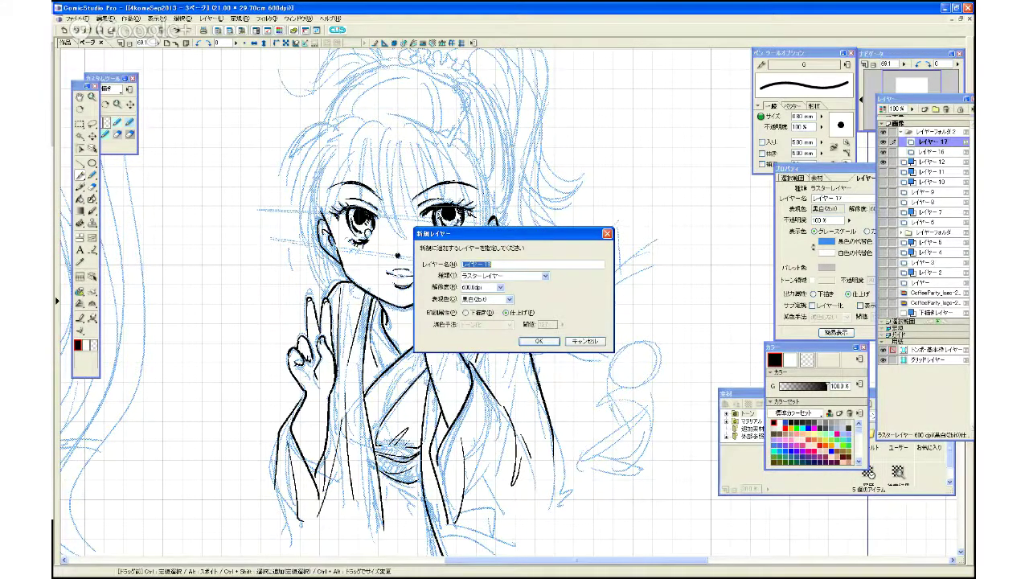
key("Return")
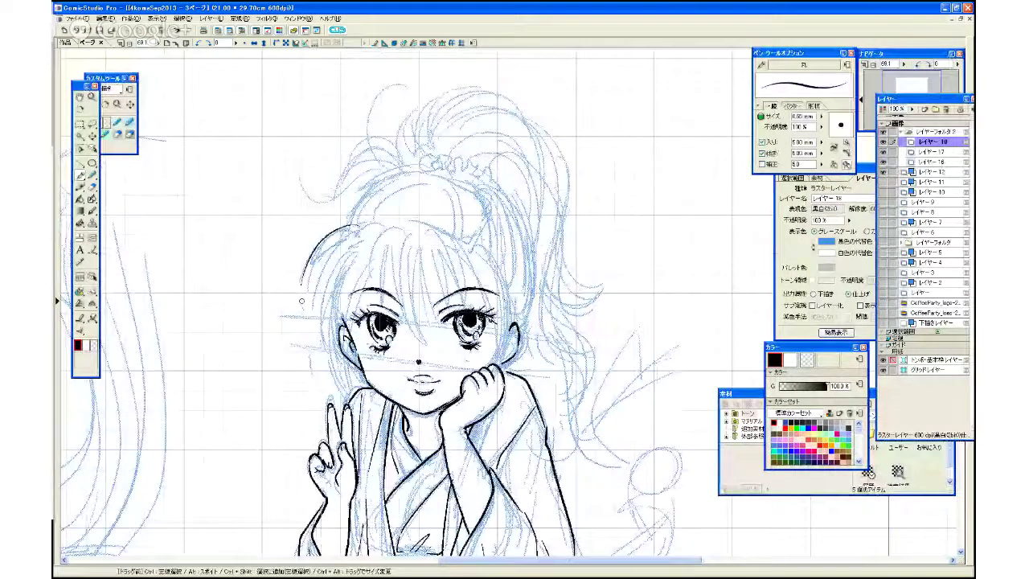
left_click_drag(338, 233, 302, 282)
left_click_drag(339, 236, 340, 381)
left_click_drag(330, 291, 345, 382)
left_click_drag(346, 270, 344, 378)
left_click_drag(369, 250, 344, 360)
left_click_drag(368, 256, 347, 360)
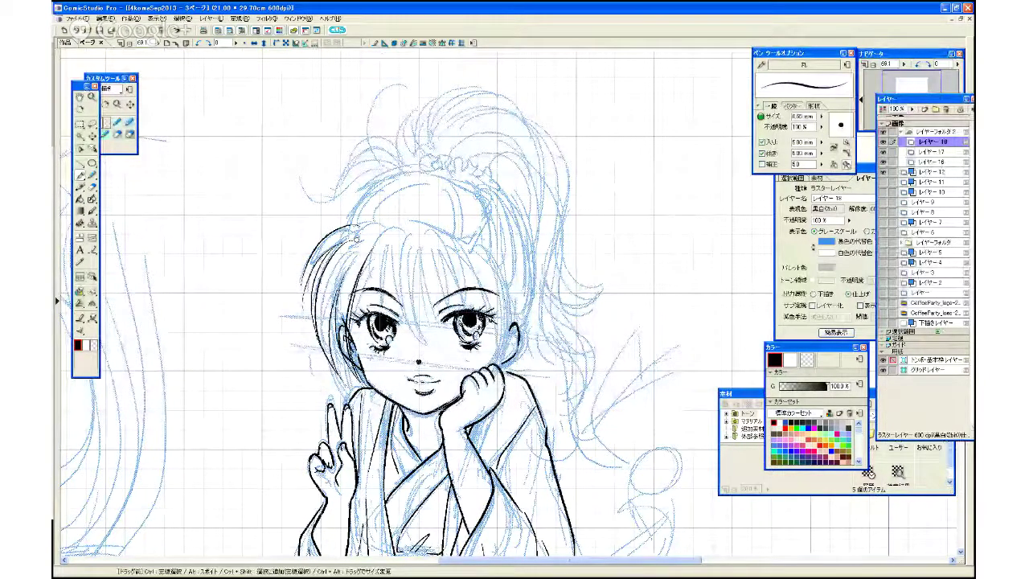
key("e")
left_click_drag(356, 239, 311, 406)
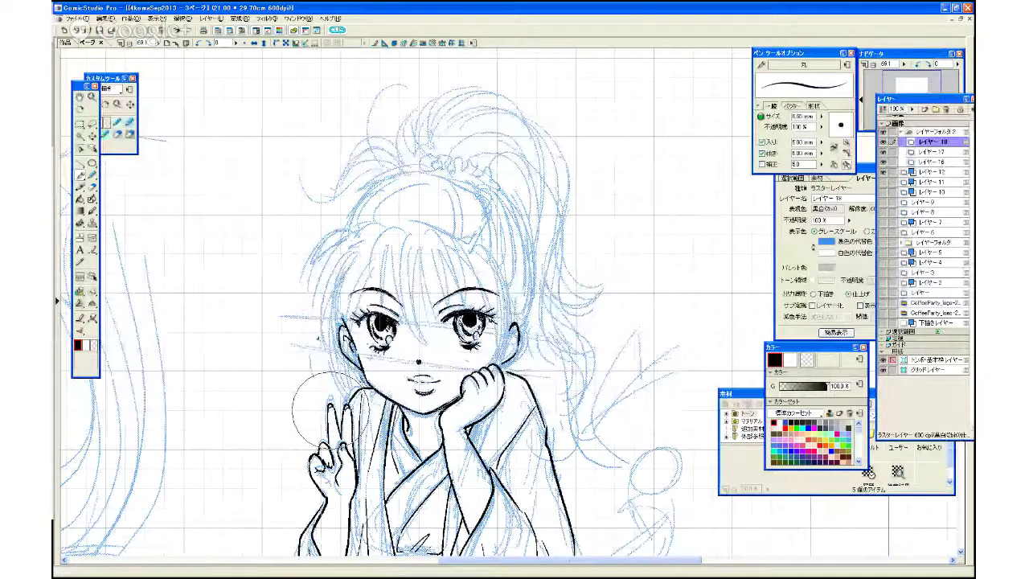
key("p")
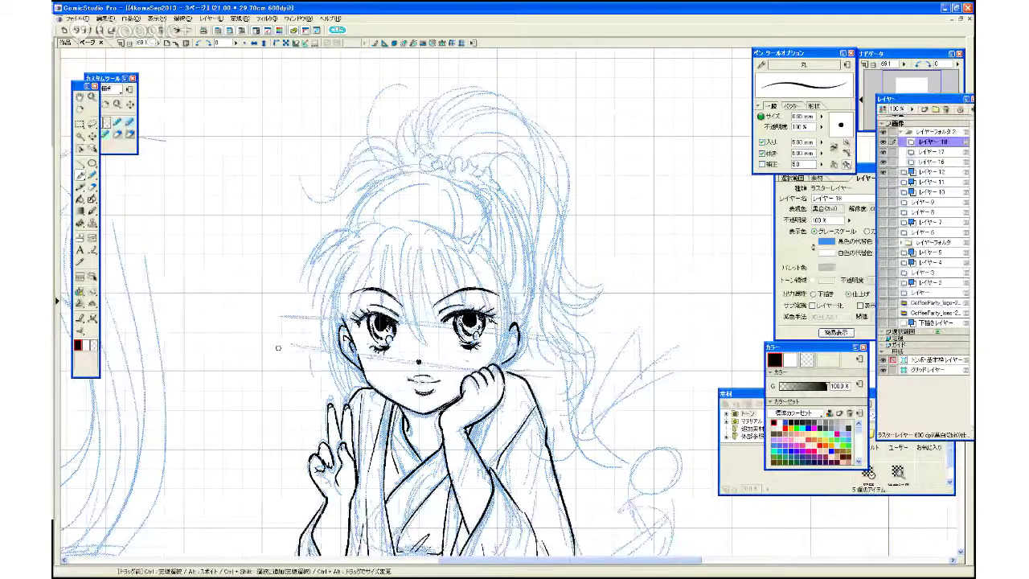
- Ink the side hair sweeping from the crown down past the ear above the peace-sign hand
left_click_drag(366, 222, 315, 273)
left_click_drag(354, 235, 320, 346)
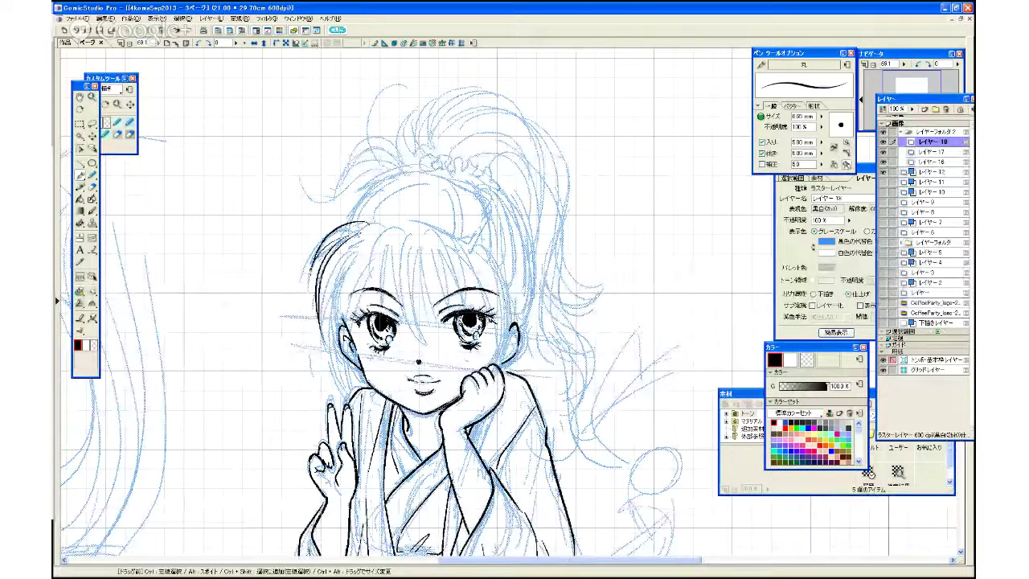
left_click_drag(322, 275, 332, 331)
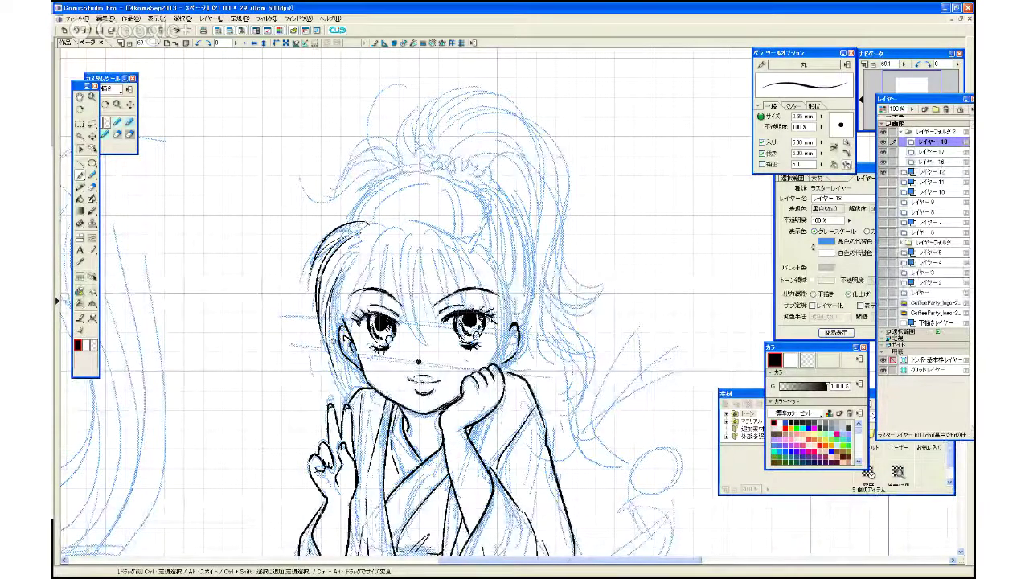
left_click_drag(390, 235, 344, 334)
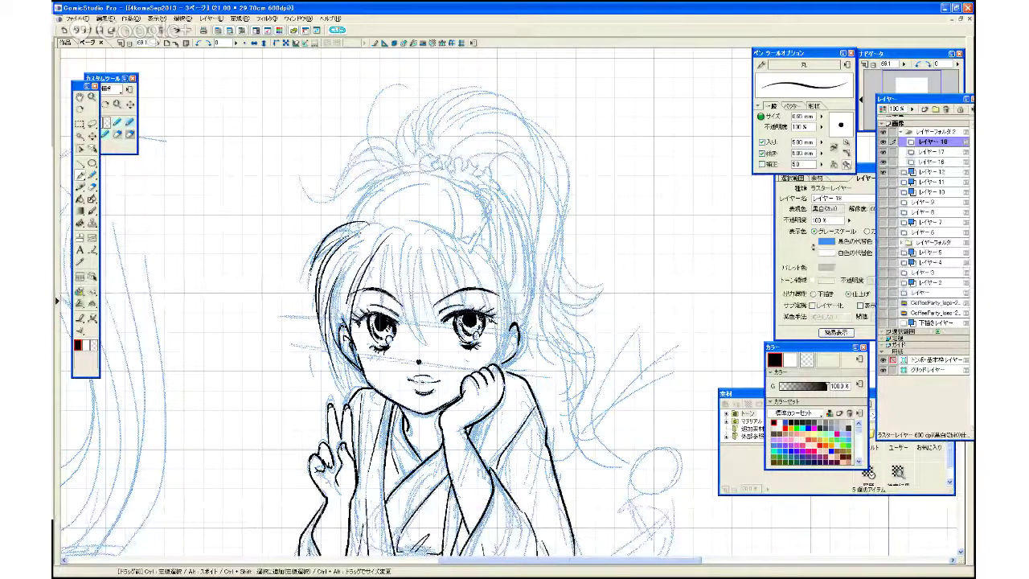
- Ink the pointed fringe strands falling across the forehead and between the eyes
left_click_drag(376, 228, 419, 342)
left_click_drag(404, 233, 430, 350)
left_click_drag(402, 260, 439, 353)
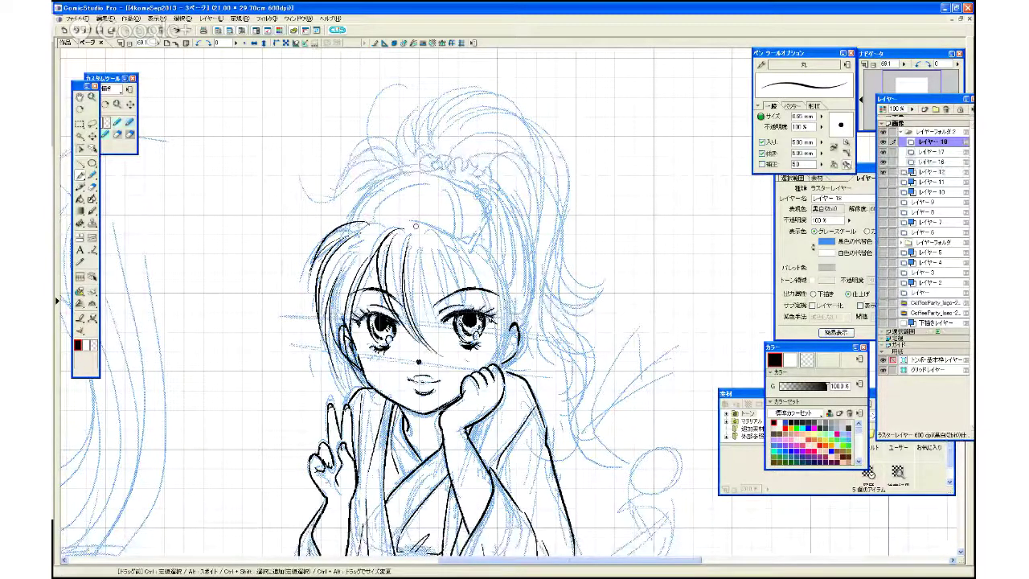
left_click_drag(410, 236, 448, 313)
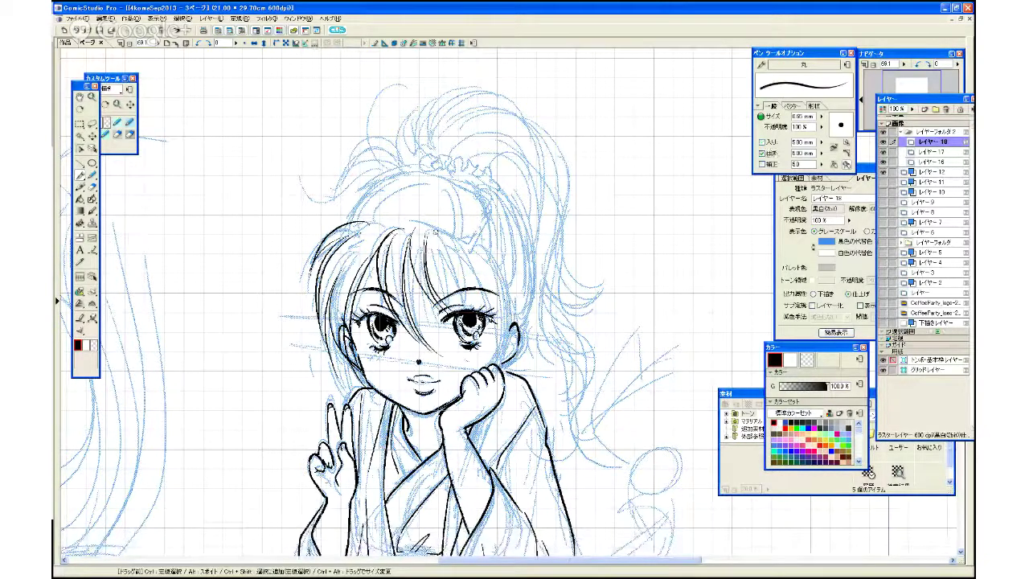
left_click_drag(437, 233, 449, 305)
mouse_move(439, 243)
left_mouse_down()
mouse_move(478, 306)
mouse_move(495, 323)
mouse_move(499, 316)
mouse_move(499, 364)
left_mouse_up()
left_click_drag(476, 234, 515, 323)
mouse_move(486, 260)
left_mouse_down()
mouse_move(509, 341)
mouse_move(501, 365)
left_mouse_up()
left_click_drag(499, 291, 501, 357)
right_click(516, 238)
left_click(517, 246)
left_click(178, 30)
left_click(178, 31)
left_click(179, 31)
- Ink the side lock falling to the ear above the chin-resting hand, and turn off the pen's exit taper (抜き)
left_click_drag(486, 247, 511, 324)
left_click_drag(492, 264, 497, 363)
left_click_drag(492, 304, 499, 354)
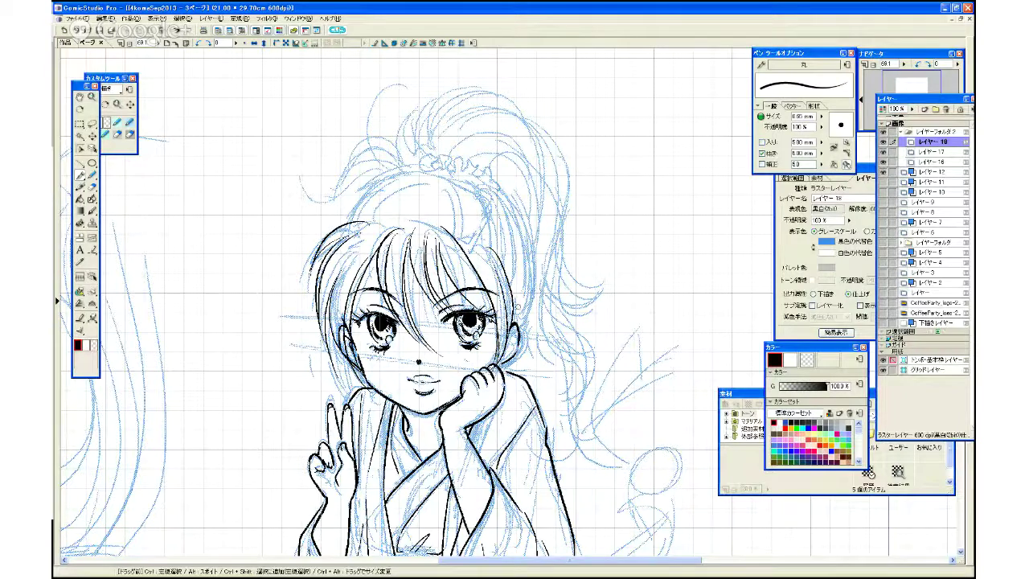
left_click(762, 153)
right_click(500, 338)
left_click(502, 342)
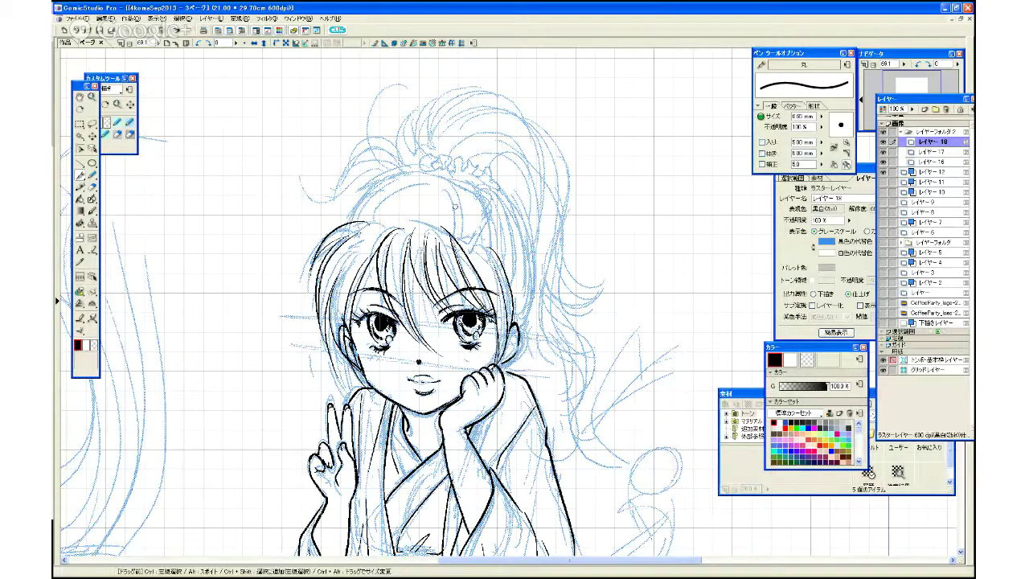
- Ink the hair swept up over the crown and behind the ear, and the scalloped scrunchie tying it
mouse_move(348, 222)
left_mouse_down()
mouse_move(371, 192)
mouse_move(423, 183)
mouse_move(418, 172)
mouse_move(360, 198)
mouse_move(405, 185)
left_mouse_up()
left_click_drag(379, 218, 438, 177)
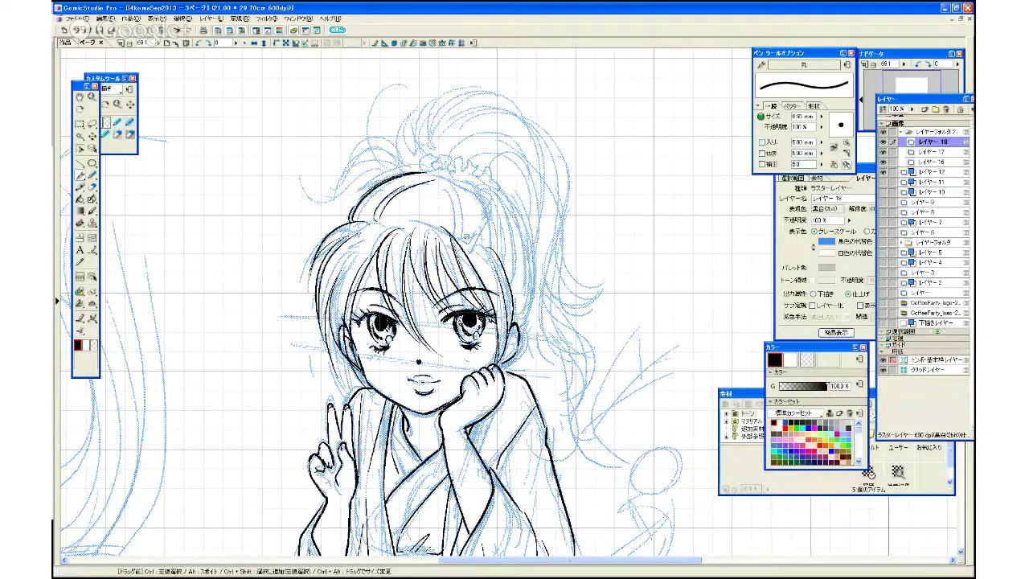
mouse_move(468, 235)
left_mouse_down()
mouse_move(476, 184)
mouse_move(473, 245)
left_mouse_up()
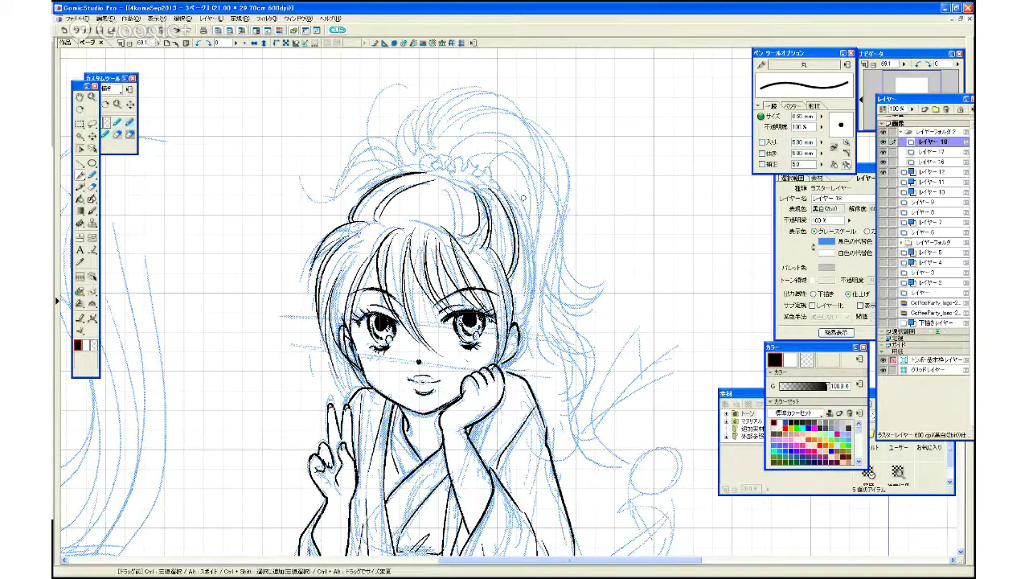
left_click_drag(533, 240, 514, 344)
left_click_drag(535, 283, 521, 329)
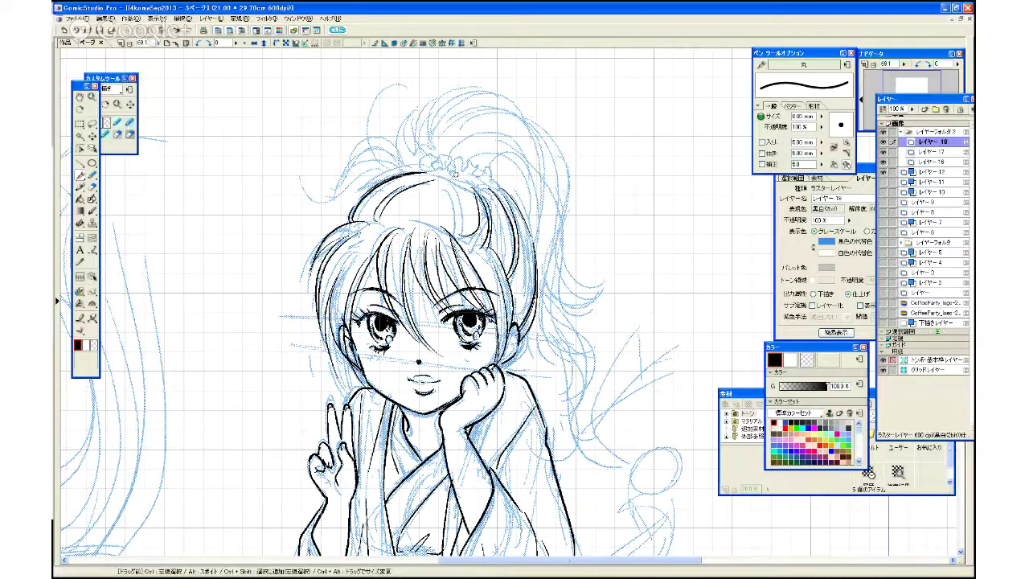
left_click_drag(424, 170, 437, 159)
mouse_move(439, 168)
left_mouse_down()
mouse_move(478, 175)
mouse_move(446, 158)
mouse_move(449, 169)
mouse_move(475, 164)
mouse_move(494, 182)
left_mouse_up()
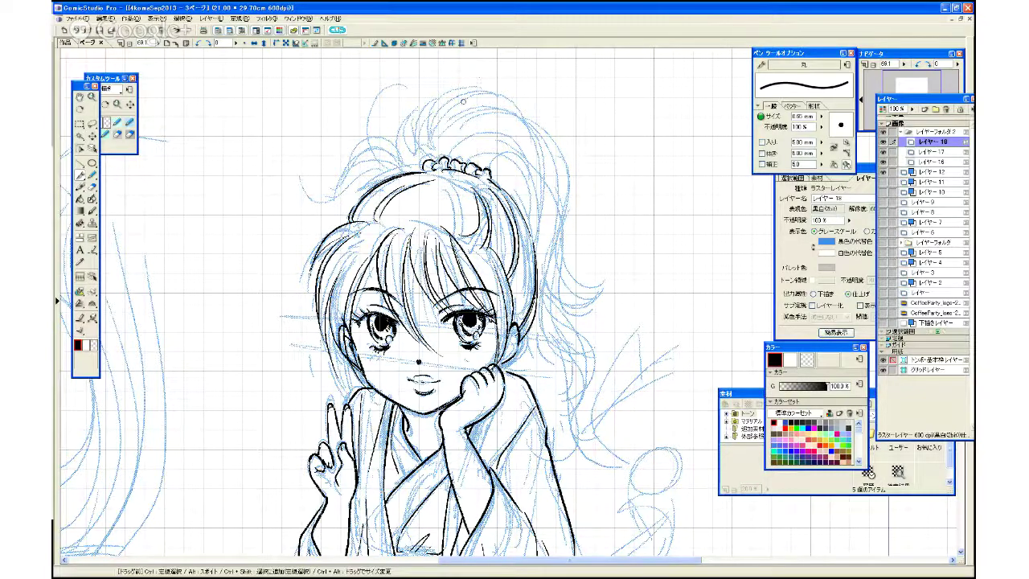
- Ink the ponytail strands rising above the scrunchie and the small loose lock beside it, undoing the misplaced strokes
left_click_drag(443, 96, 413, 160)
mouse_move(426, 117)
left_mouse_down()
mouse_move(412, 168)
mouse_move(377, 165)
mouse_move(412, 166)
mouse_move(363, 175)
left_mouse_up()
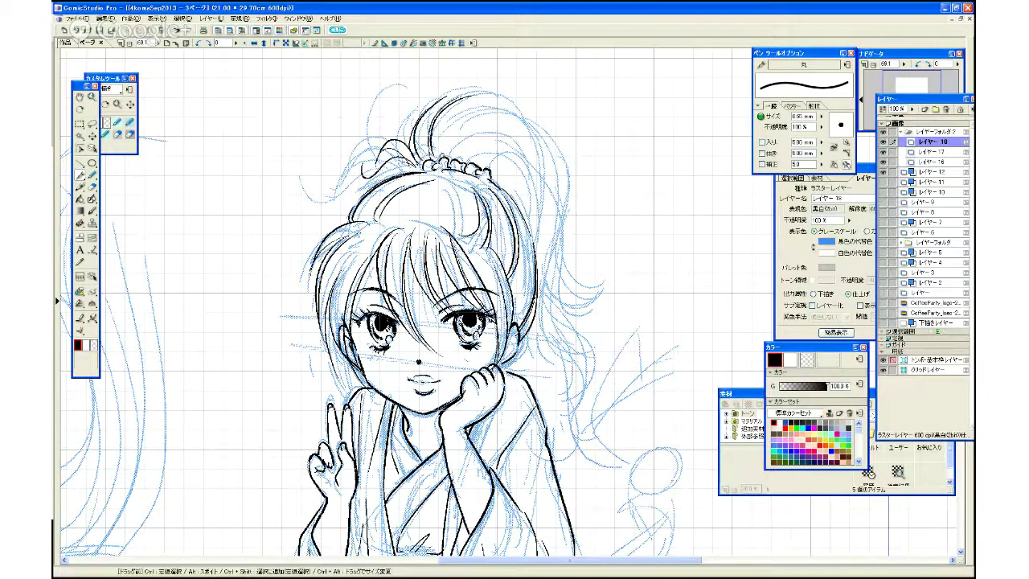
left_click_drag(436, 156, 504, 98)
left_click_drag(444, 144, 525, 111)
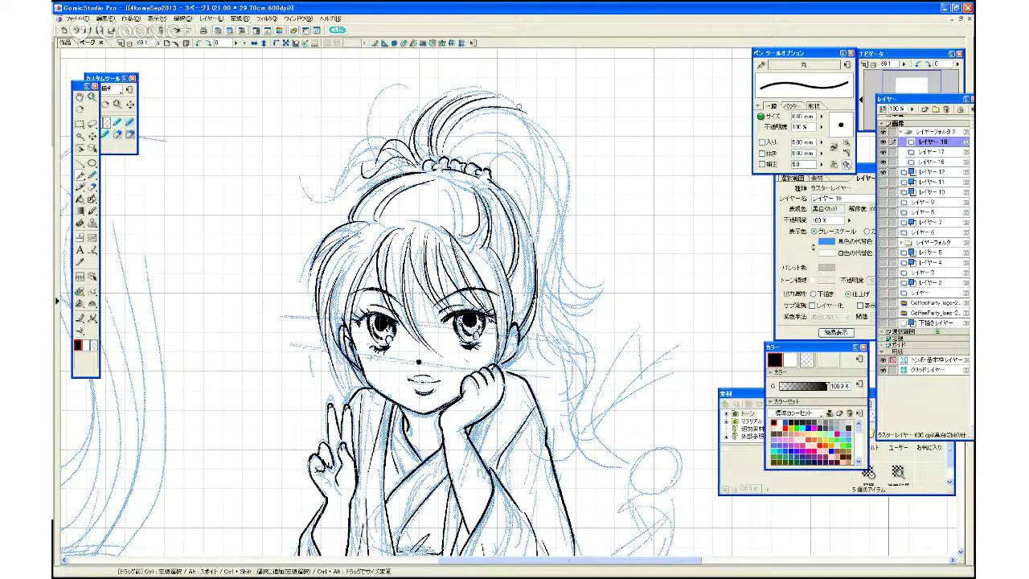
right_click(483, 118)
left_click(506, 120)
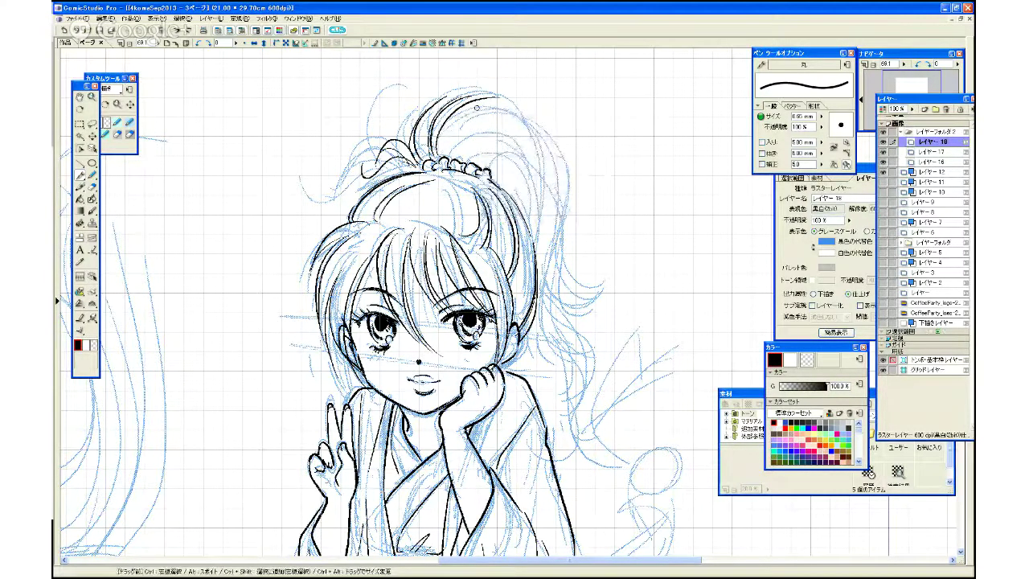
right_click(476, 107)
left_click(482, 111)
- Ink the ponytail's arched outer edge, its inner strands and the flicked tips along its upper half
mouse_move(456, 119)
left_mouse_down()
mouse_move(533, 122)
mouse_move(563, 285)
mouse_move(577, 298)
left_mouse_up()
left_click_drag(536, 122, 594, 294)
mouse_move(567, 207)
left_mouse_down()
mouse_move(568, 242)
mouse_move(607, 275)
left_mouse_up()
mouse_move(454, 152)
left_mouse_down()
mouse_move(541, 181)
mouse_move(574, 336)
left_mouse_up()
mouse_move(554, 265)
left_mouse_down()
mouse_move(590, 339)
mouse_move(605, 340)
left_mouse_up()
left_click_drag(502, 183, 546, 259)
left_click_drag(524, 212, 544, 259)
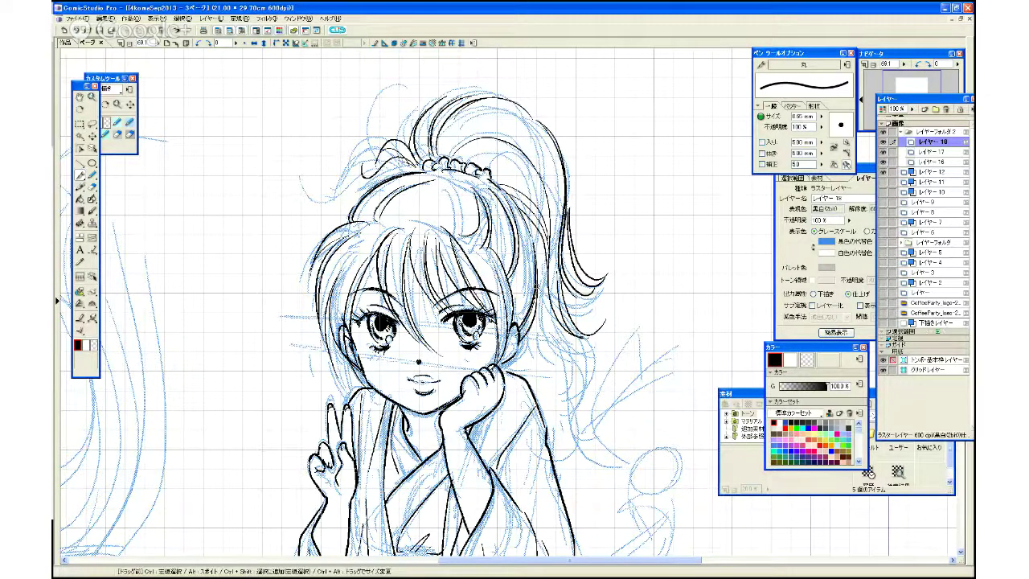
left_click_drag(443, 158, 522, 122)
mouse_move(553, 309)
left_mouse_down()
mouse_move(595, 397)
mouse_move(574, 389)
mouse_move(597, 400)
left_mouse_up()
mouse_move(555, 316)
left_mouse_down()
mouse_move(556, 346)
mouse_move(606, 392)
left_mouse_up()
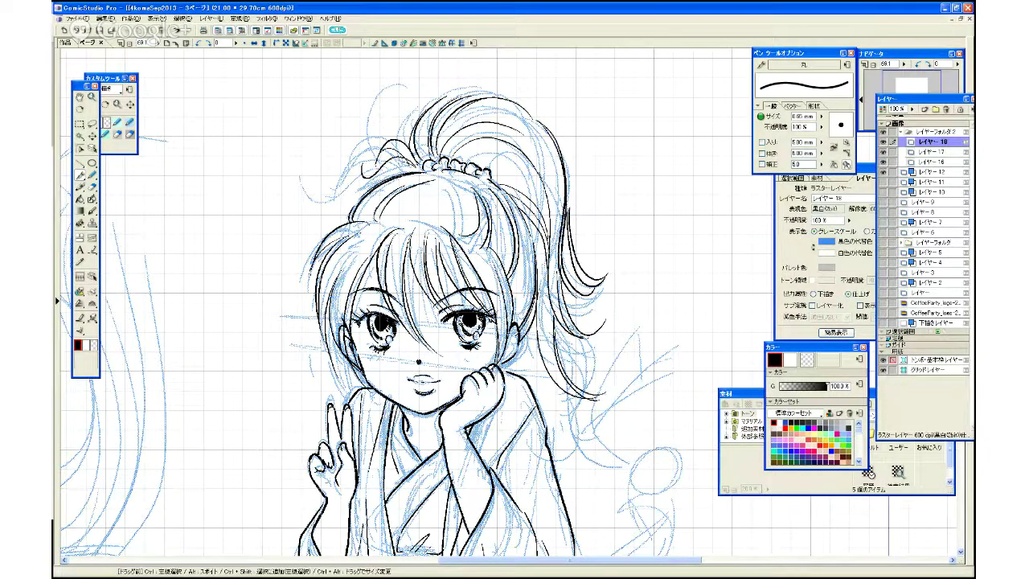
right_click(571, 341)
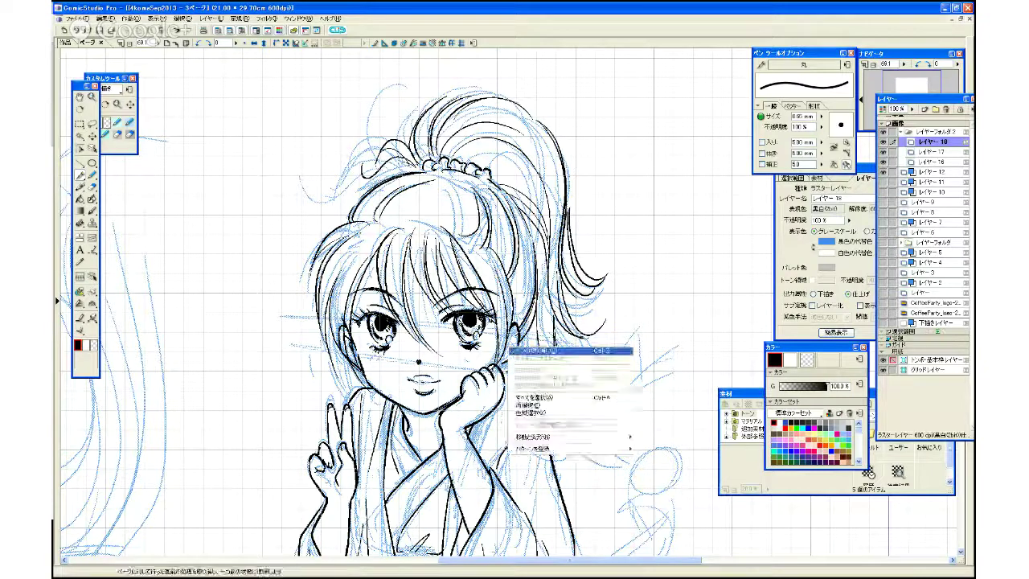
left_click(572, 349)
left_click(189, 31)
left_click(178, 30)
left_click(177, 30)
left_click(177, 31)
- Ink the wavy strands of the ponytail's lower half, with curled ends falling behind the shoulder
left_click_drag(538, 281, 547, 420)
mouse_move(551, 313)
left_mouse_down()
mouse_move(584, 396)
mouse_move(549, 421)
left_mouse_up()
mouse_move(573, 335)
left_mouse_down()
mouse_move(584, 405)
mouse_move(582, 341)
mouse_move(591, 398)
left_mouse_up()
left_click_drag(532, 325, 539, 405)
mouse_move(561, 372)
left_mouse_down()
mouse_move(546, 424)
mouse_move(552, 407)
mouse_move(576, 457)
left_mouse_up()
mouse_move(563, 421)
left_mouse_down()
mouse_move(586, 450)
mouse_move(595, 446)
mouse_move(591, 457)
left_mouse_up()
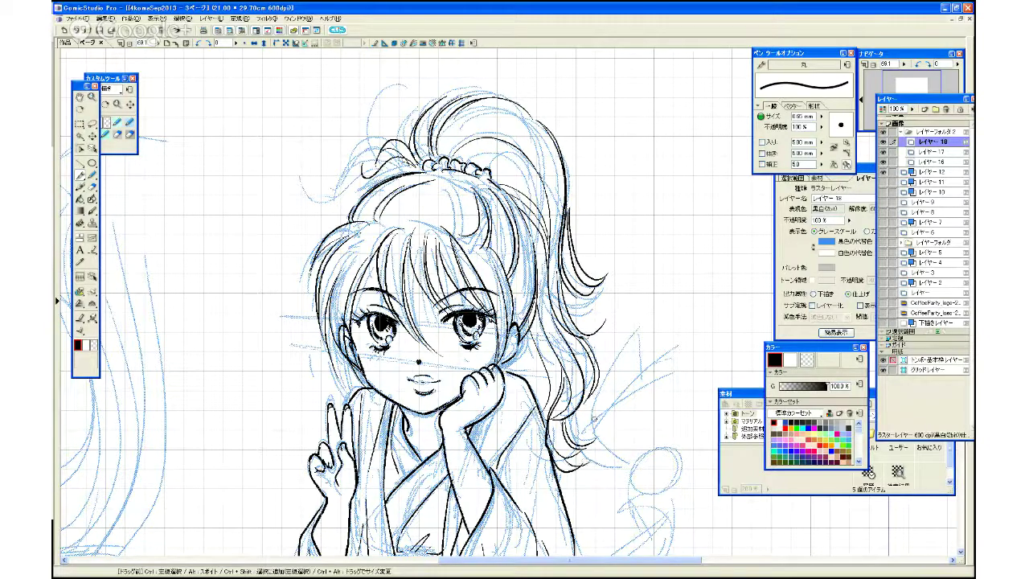
left_click_drag(523, 337, 535, 398)
left_click_drag(516, 357, 512, 374)
left_click_drag(564, 328, 606, 286)
- Add fine extra strands around the scrunchie, inside the ponytail's arch and at its flicked tips
mouse_move(423, 169)
left_mouse_down()
mouse_move(401, 172)
mouse_move(477, 122)
left_mouse_up()
left_click_drag(455, 158, 483, 126)
right_click(404, 120)
left_click(407, 123)
left_click_drag(450, 158, 545, 163)
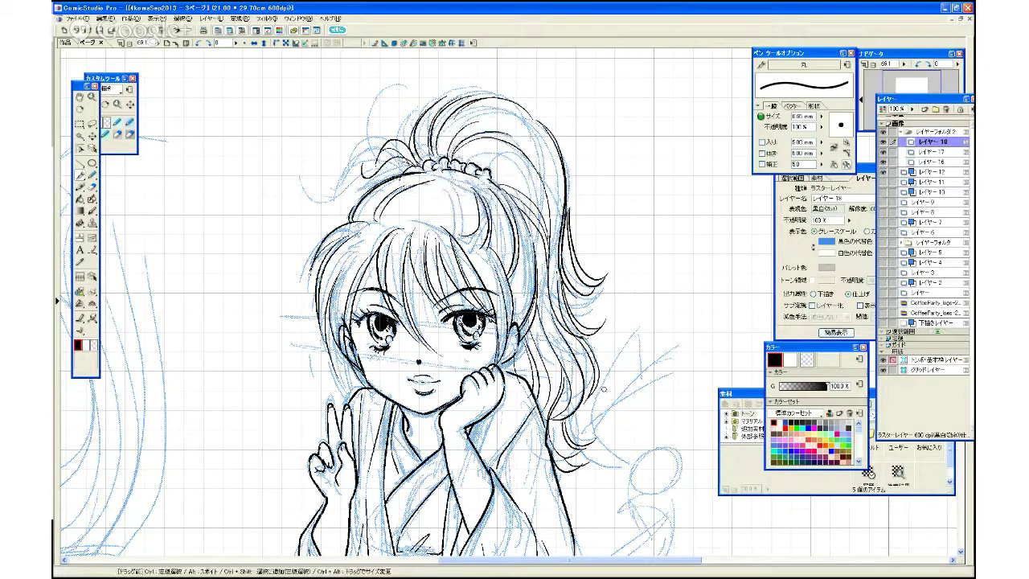
mouse_move(565, 173)
left_mouse_down()
mouse_move(604, 251)
mouse_move(619, 255)
left_mouse_up()
left_click_drag(415, 162, 393, 171)
mouse_move(560, 263)
left_mouse_down()
mouse_move(572, 302)
mouse_move(621, 305)
left_mouse_up()
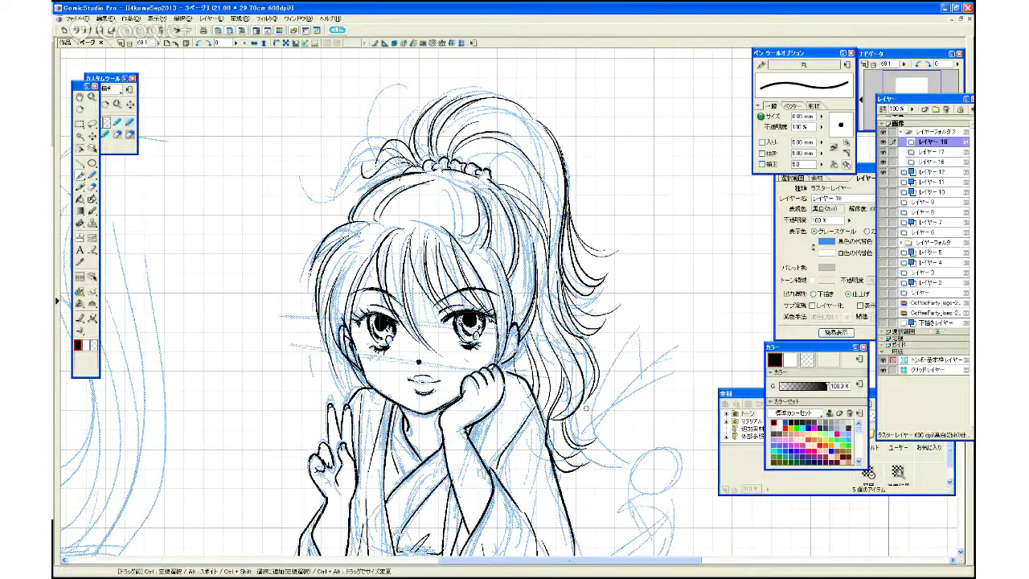
left_click_drag(583, 397, 573, 437)
- On レイヤー 17, touch up the eye with the pen and add a fold line to the chin-resting arm's sleeve
left_click(932, 151)
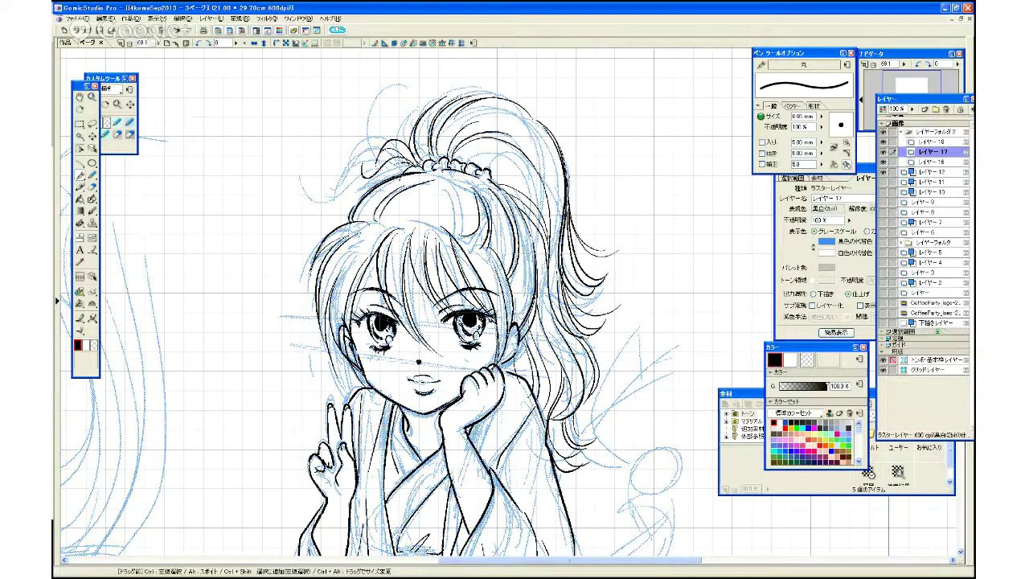
left_click_drag(384, 314, 390, 319)
key("Tab")
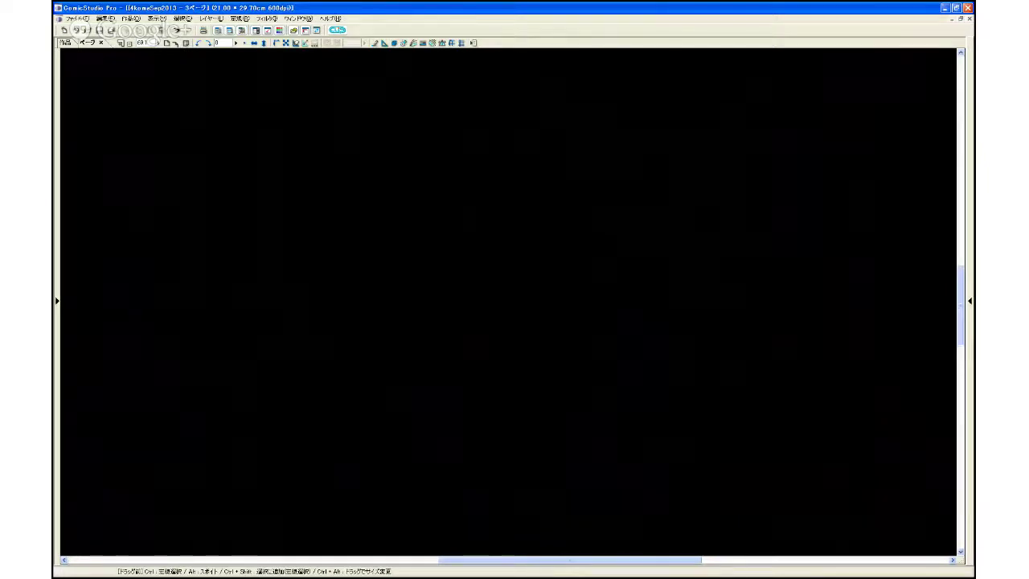
key("Tab")
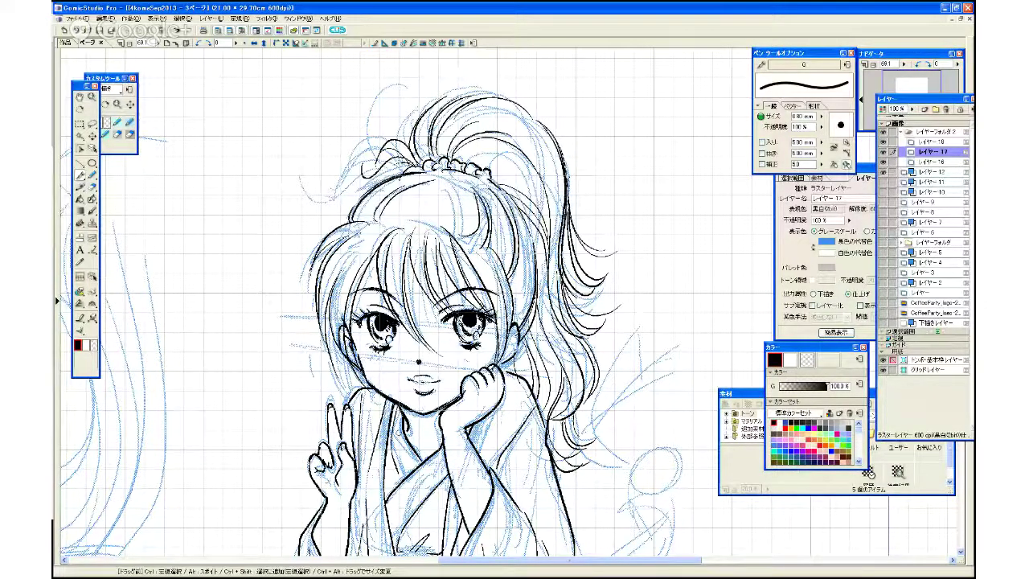
mouse_move(535, 374)
left_mouse_down()
mouse_move(564, 237)
mouse_move(554, 202)
left_mouse_up()
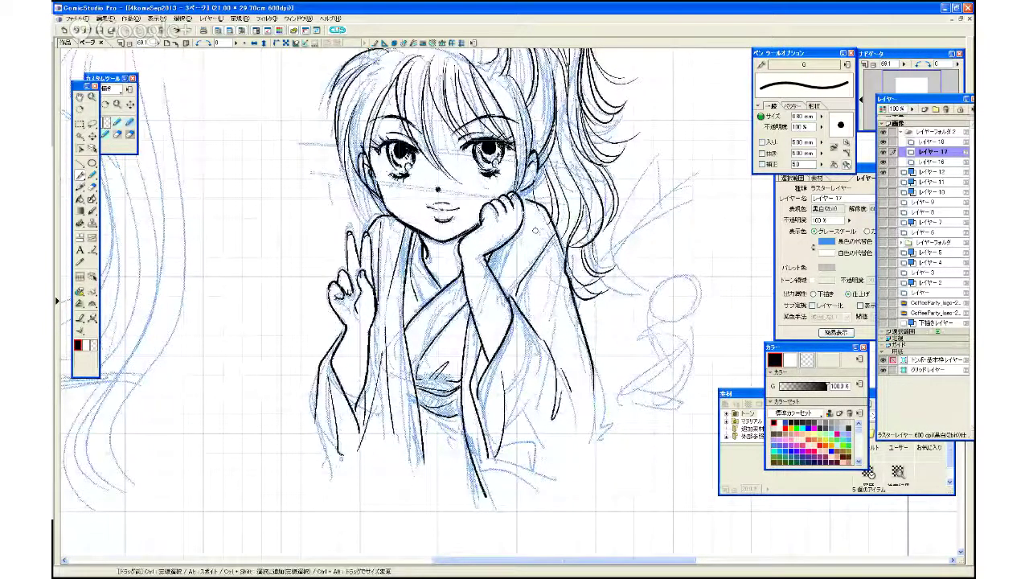
left_click_drag(511, 295, 510, 267)
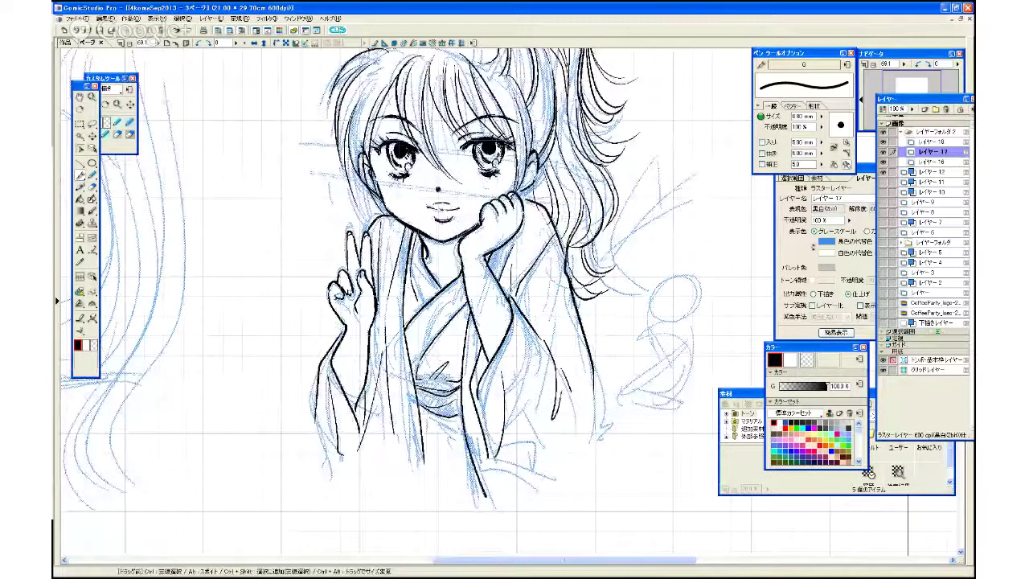
- Hide the grid layer and the blue sketch layer so only the inked line art shows
left_click(882, 369)
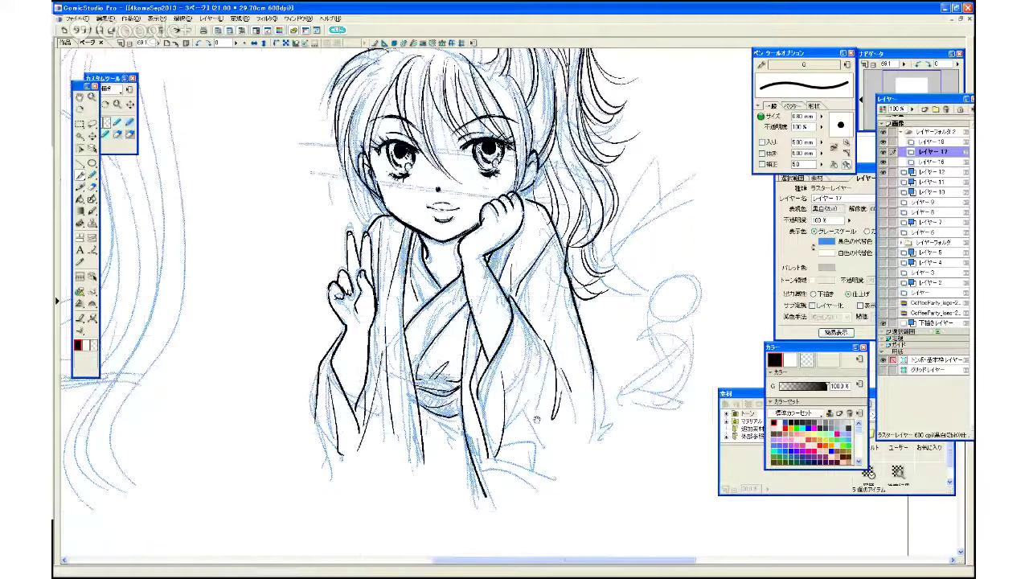
left_click_drag(537, 418, 562, 524)
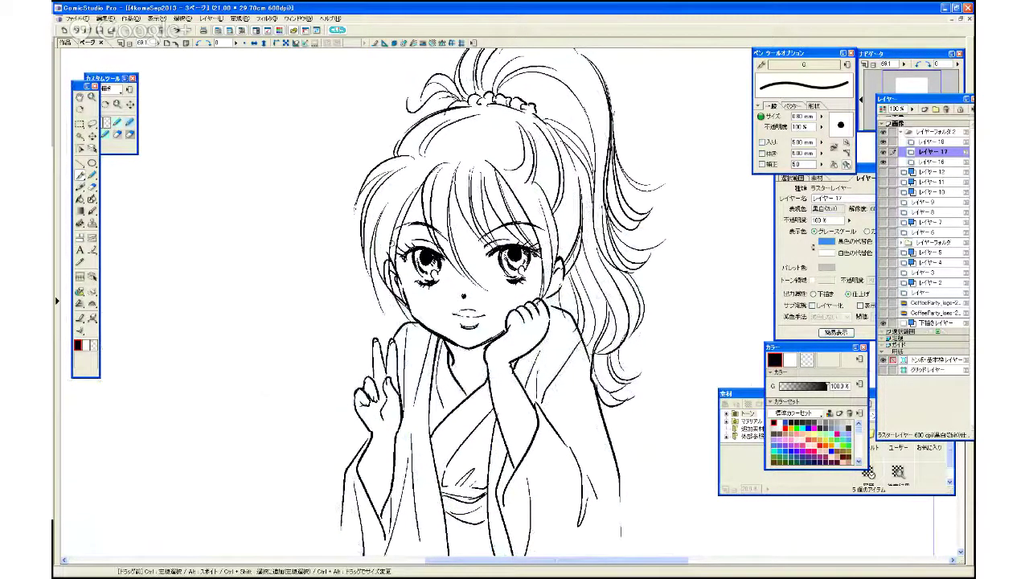
- Erase the face and ear lines that overlap the side hair on レイヤー 17 with the transparent pen colour
key("c")
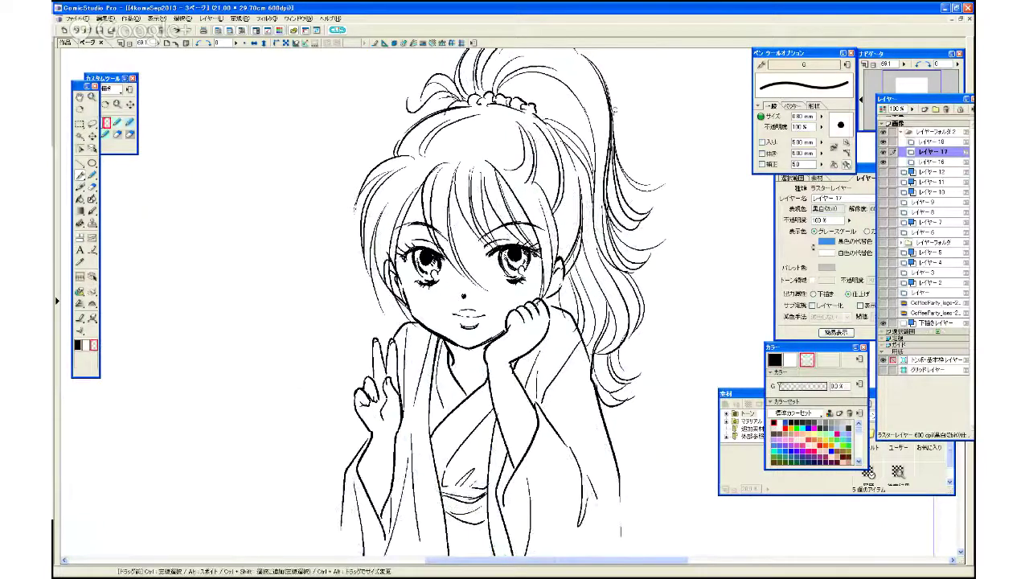
left_click(901, 142)
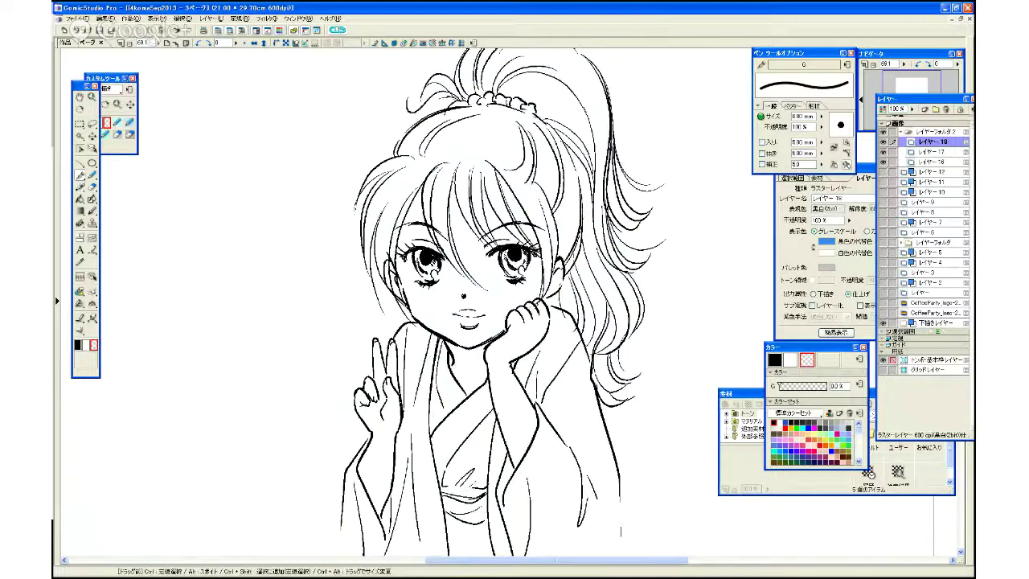
key("alt+bracketleft")
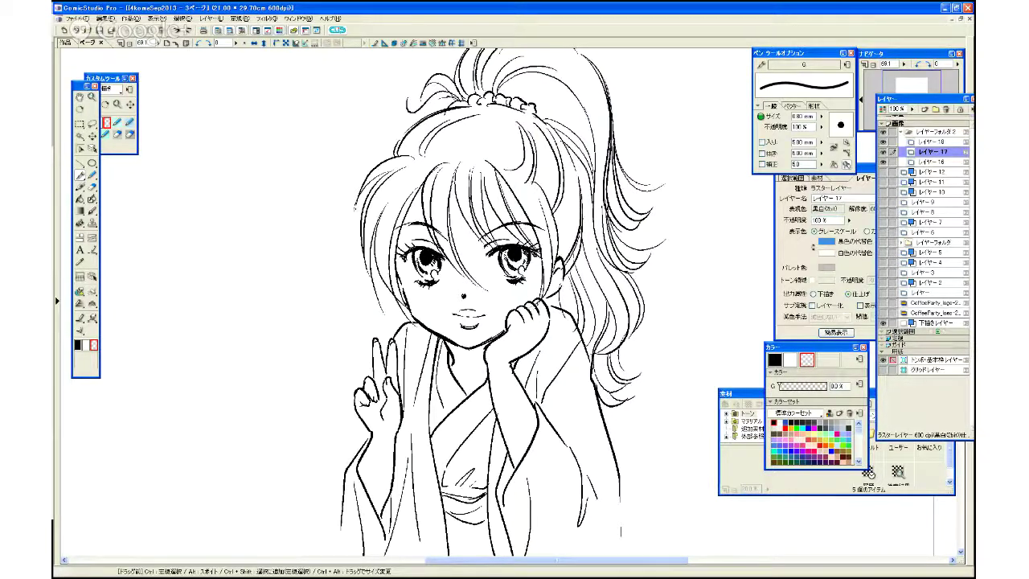
left_click(932, 142)
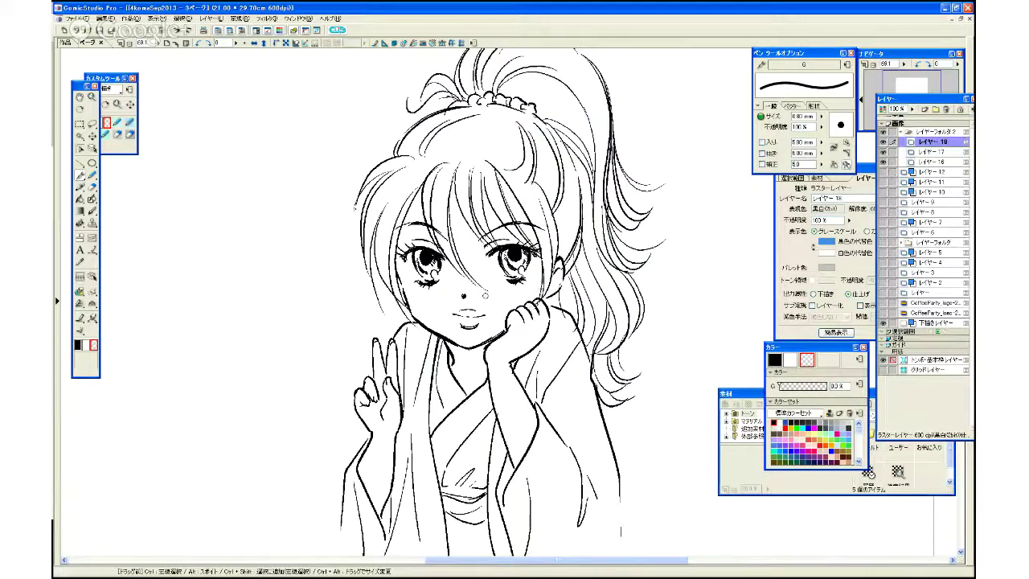
- Touch up the ponytail's hair lines on レイヤー 18, alternating between the black and transparent pen colours
key("c")
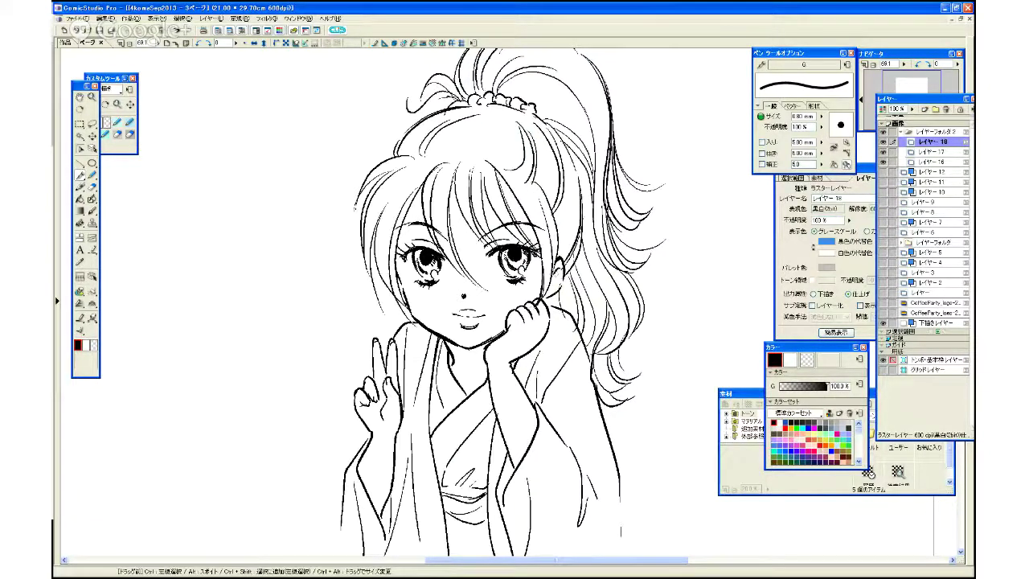
key("x")
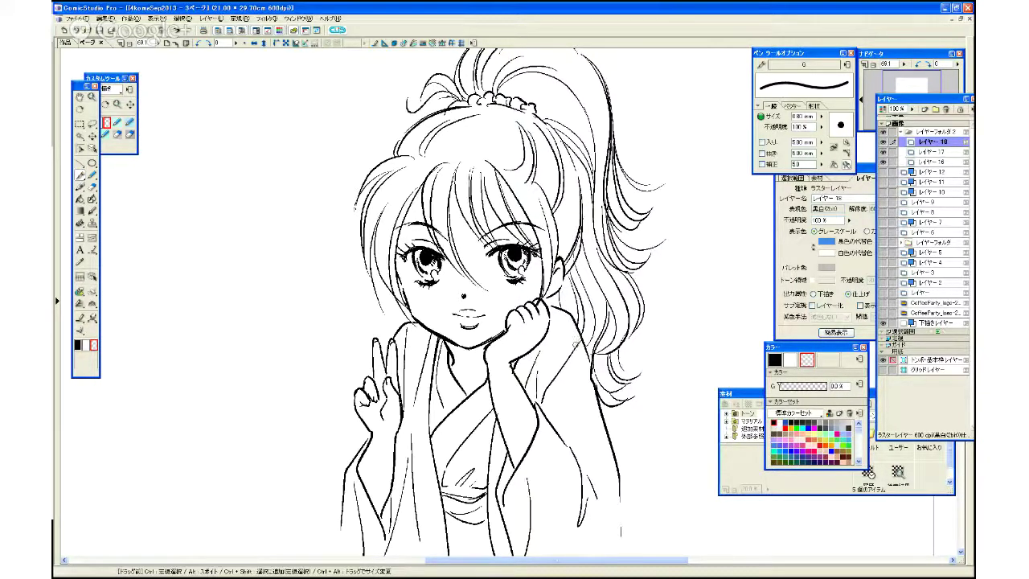
left_click(78, 345)
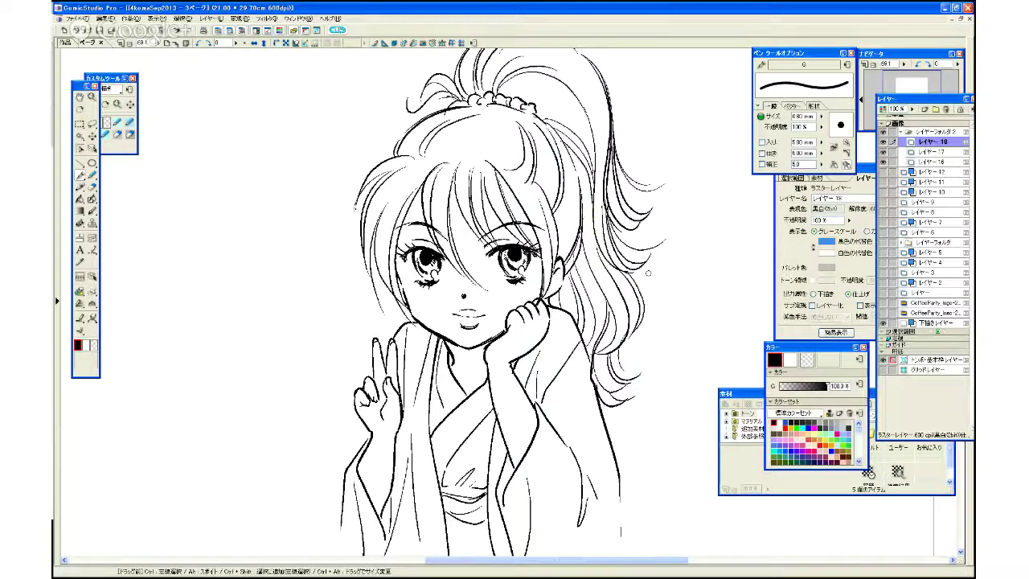
left_click(94, 344)
- On レイヤー 17, erase the stray mark below the chin-resting arm's sleeve with the transparent pen colour, and save the page
left_click_drag(450, 298, 335, 385)
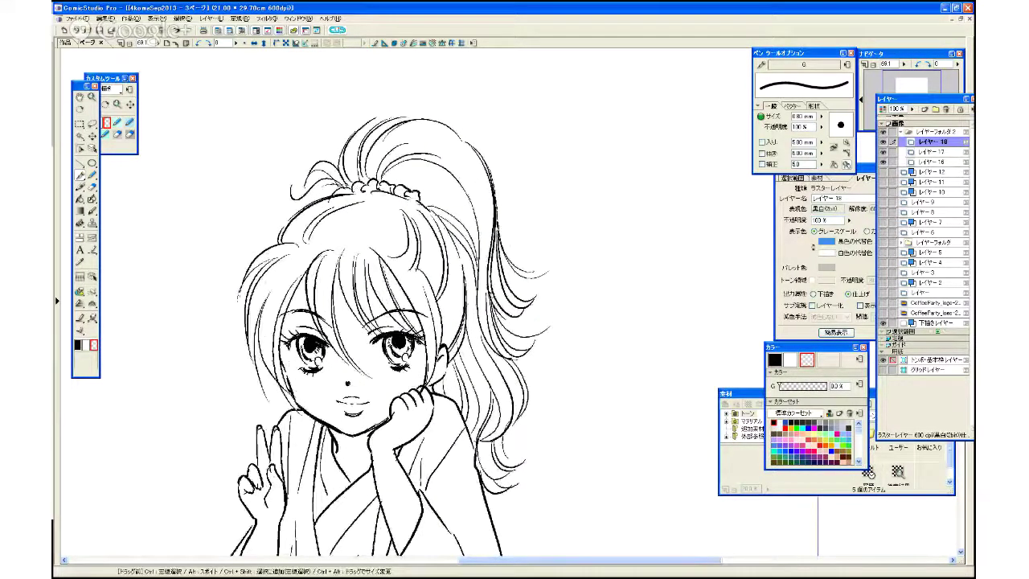
left_click_drag(546, 369, 544, 287)
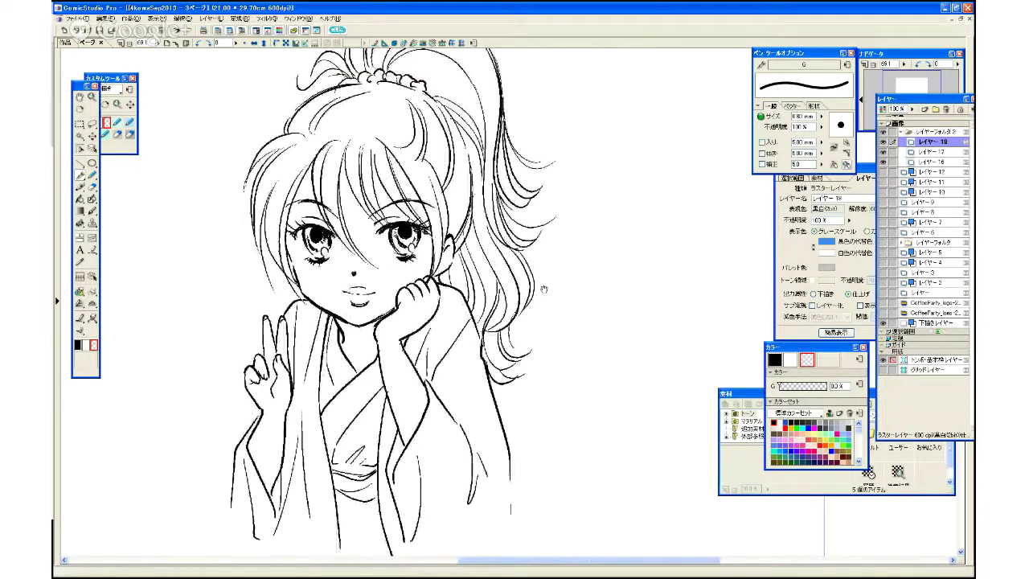
left_click_drag(526, 332, 557, 279)
scroll(440, 338, "down", 1)
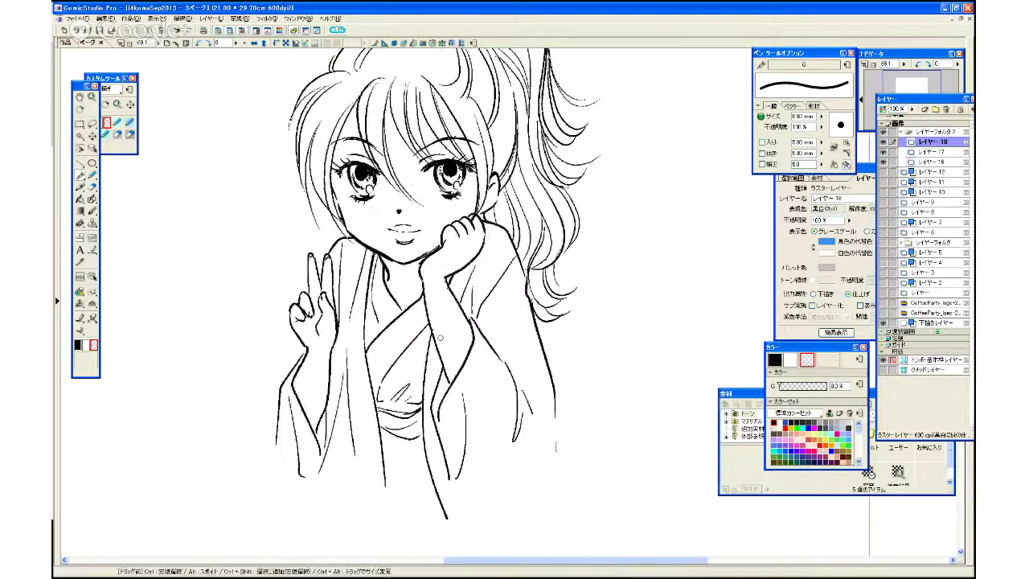
left_click(930, 152)
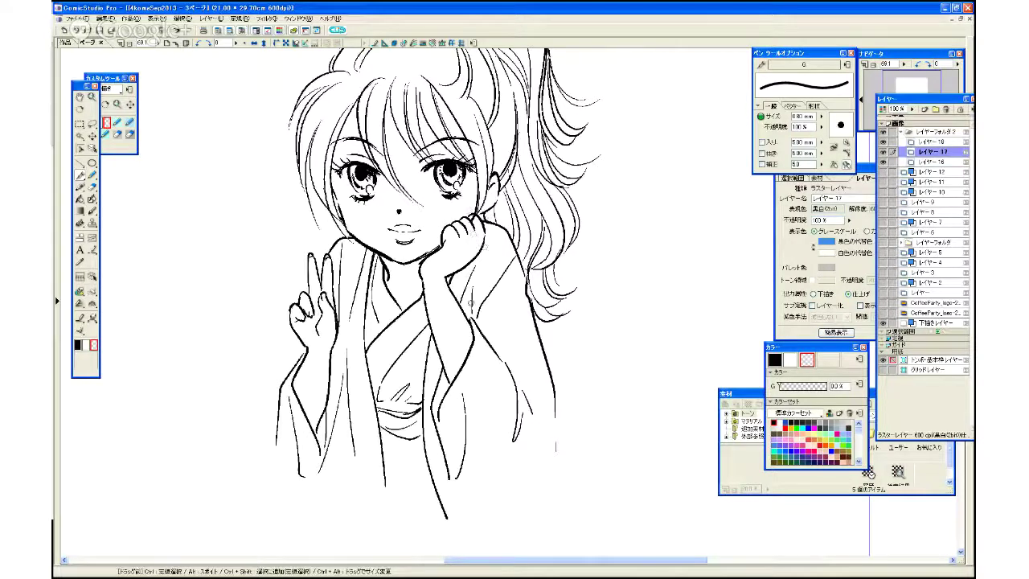
scroll(504, 334, "down", 5)
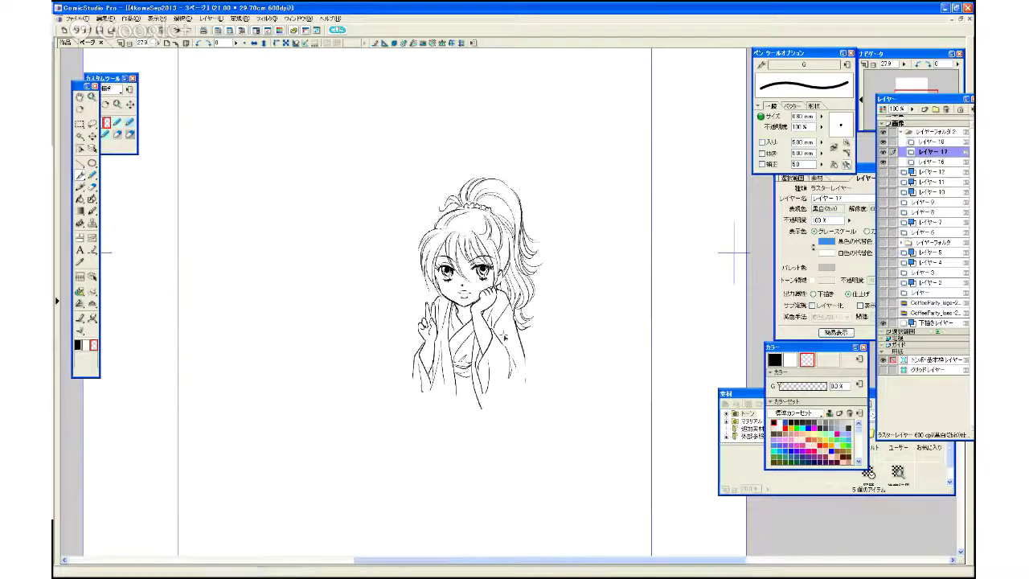
key("ctrl+minus")
key("ctrl+minus")
scroll(562, 231, "up", 1)
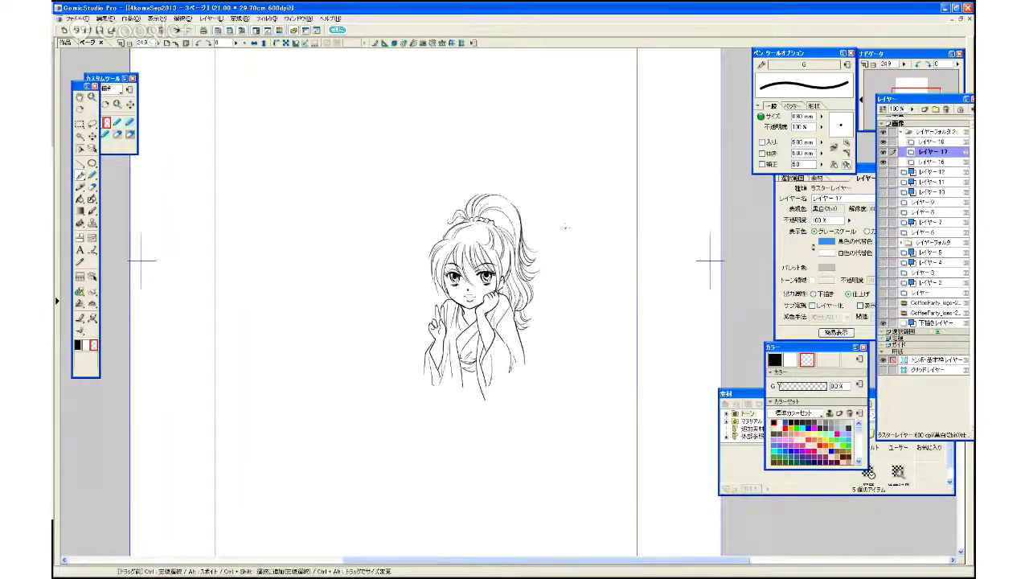
key("ctrl+s")
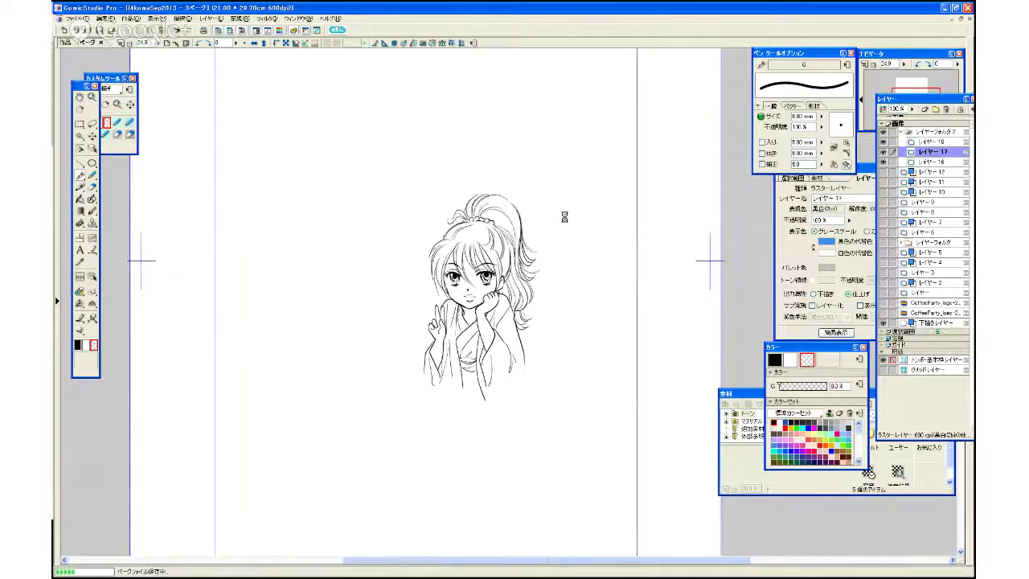